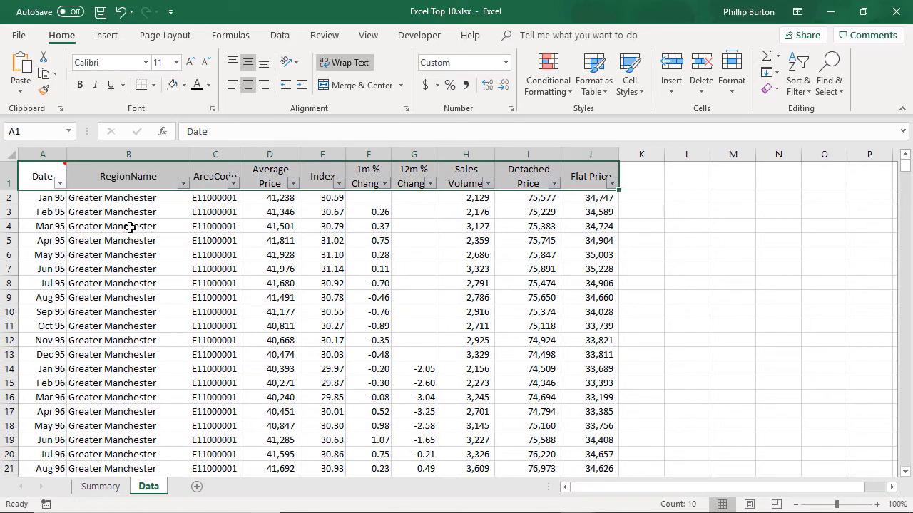
pyautogui.moveTo(41, 225); pyautogui.dragTo(595, 227)
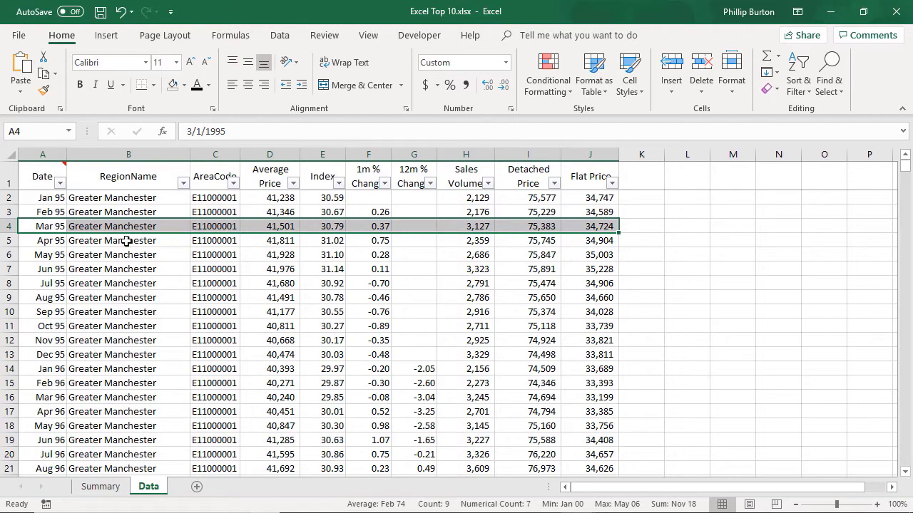
pyautogui.click(38, 152)
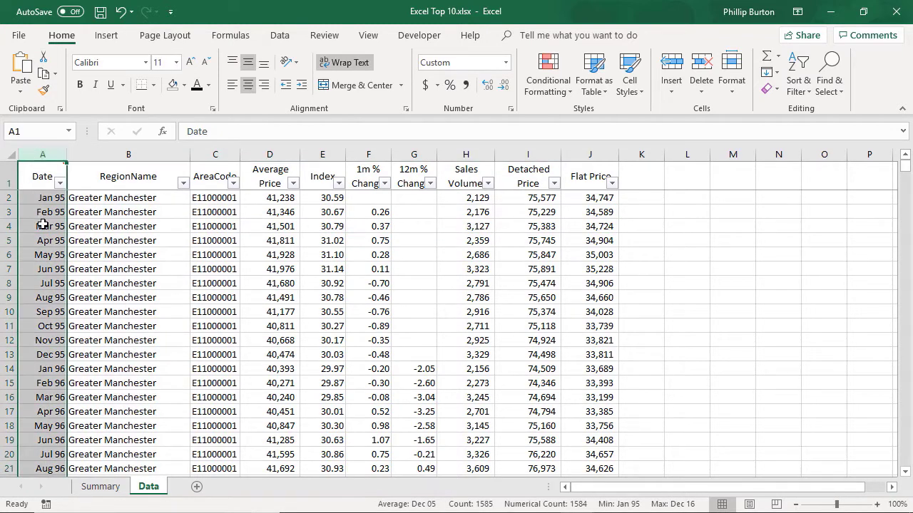
pyautogui.click(5, 226)
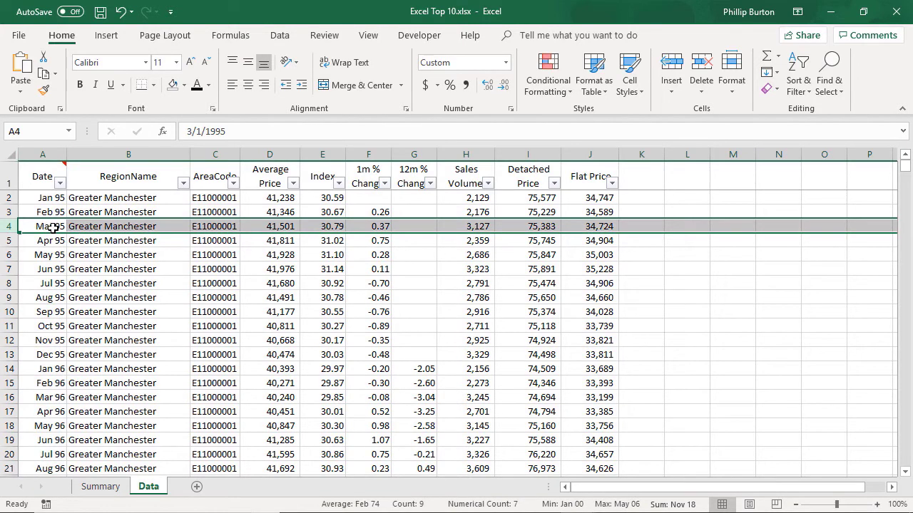
# Turn off the filter on the data list's header row.
pyautogui.click(229, 257)
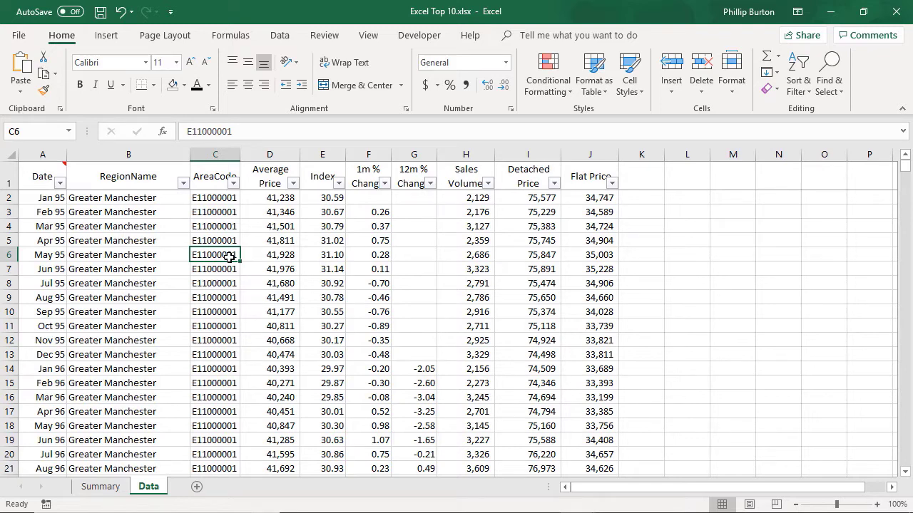
pyautogui.click(799, 84)
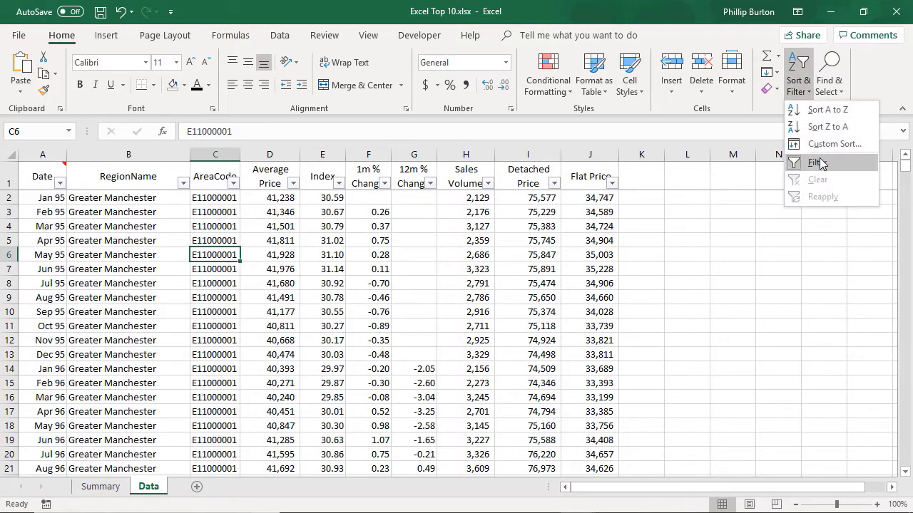
pyautogui.click(817, 163)
# Select the whole data range from A1 to J1585, including the headers.
pyautogui.click(45, 180)
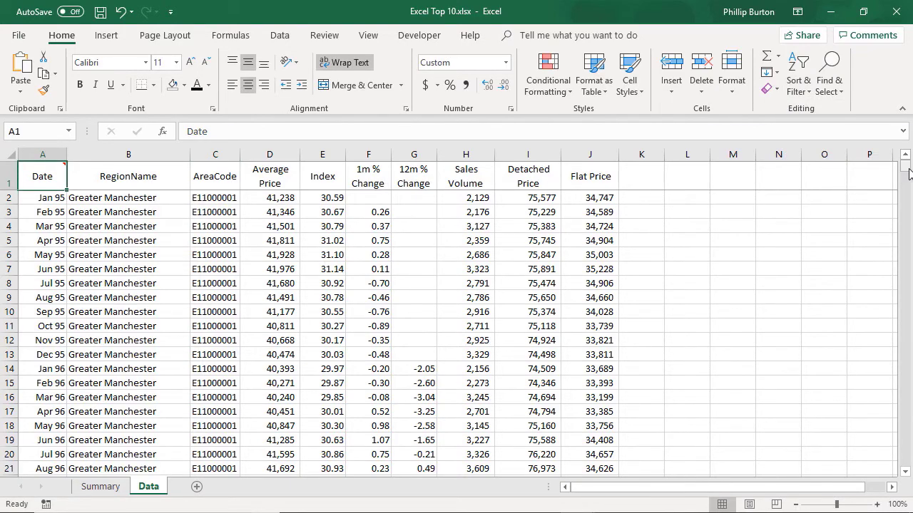
pyautogui.moveTo(909, 171); pyautogui.dragTo(911, 91)
pyautogui.keyDown('shift'); pyautogui.click(602, 473); pyautogui.keyUp('shift')
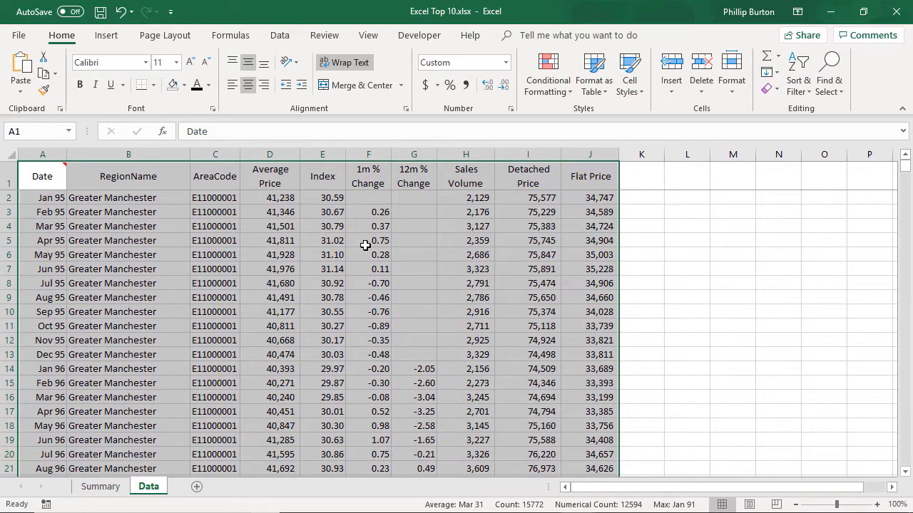
# Create a table with headers from the full data range A1:J1585.
pyautogui.click(45, 181)
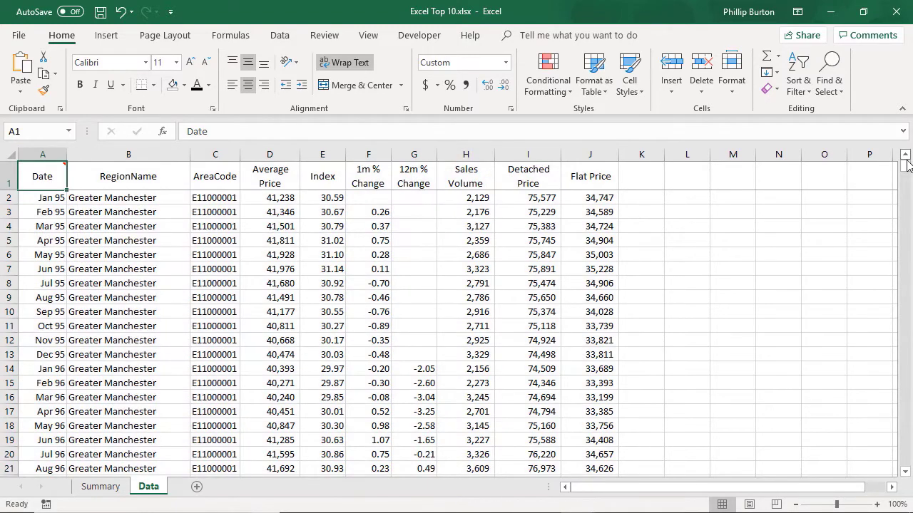
pyautogui.moveTo(906, 169); pyautogui.dragTo(904, 462)
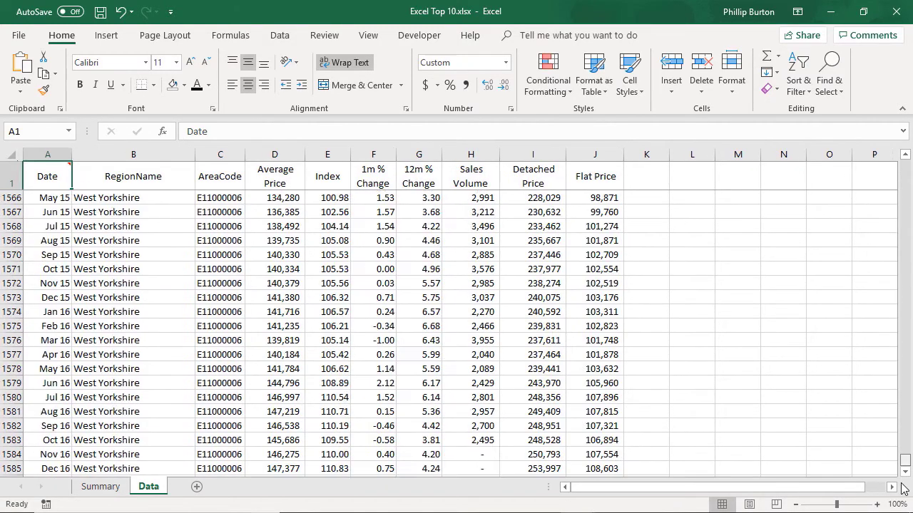
pyautogui.keyDown('shift'); pyautogui.click(603, 471); pyautogui.keyUp('shift')
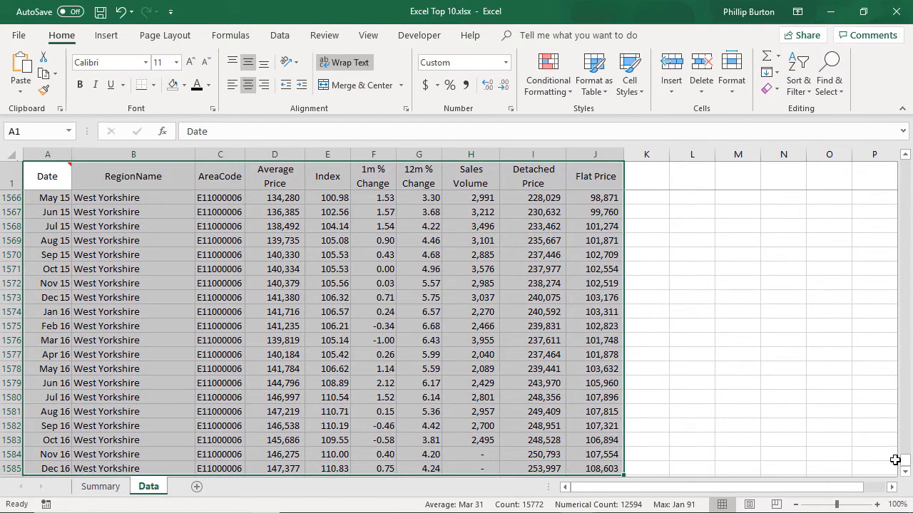
pyautogui.moveTo(904, 460); pyautogui.dragTo(905, 166)
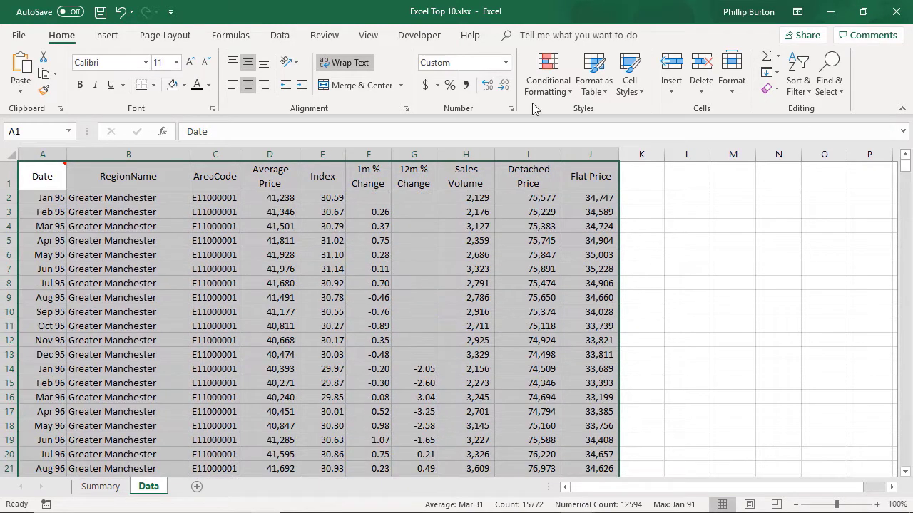
pyautogui.click(118, 39)
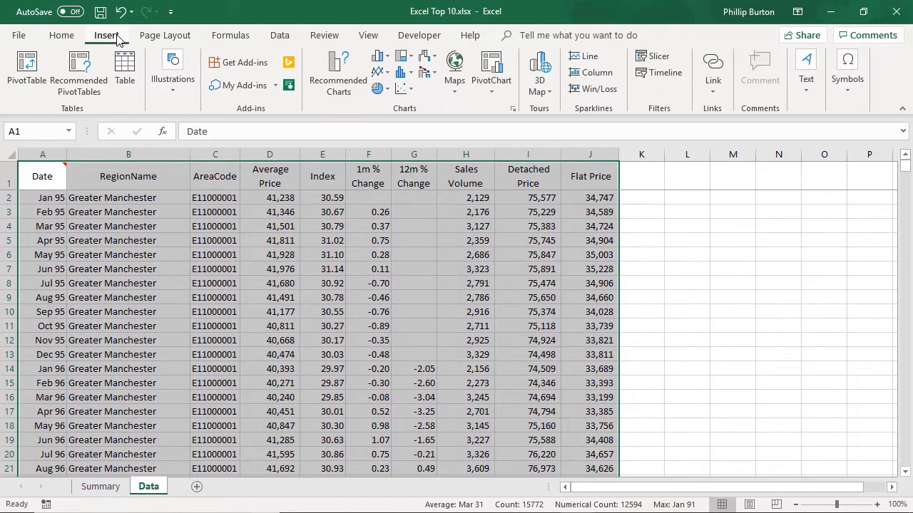
pyautogui.click(129, 74)
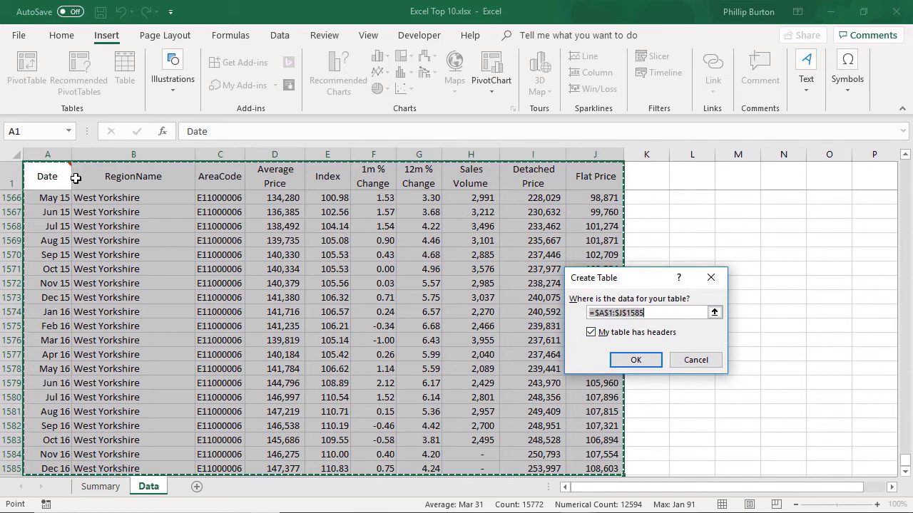
pyautogui.click(636, 360)
pyautogui.click(555, 346)
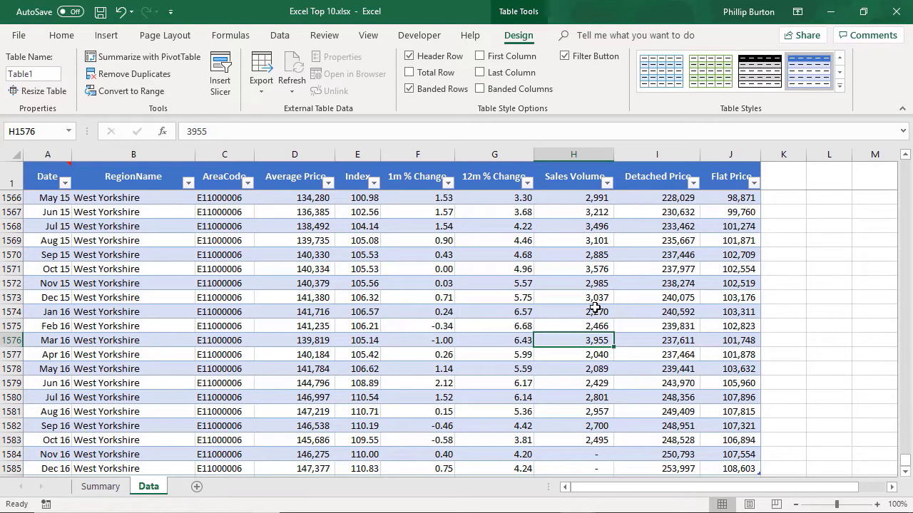
pyautogui.click(840, 87)
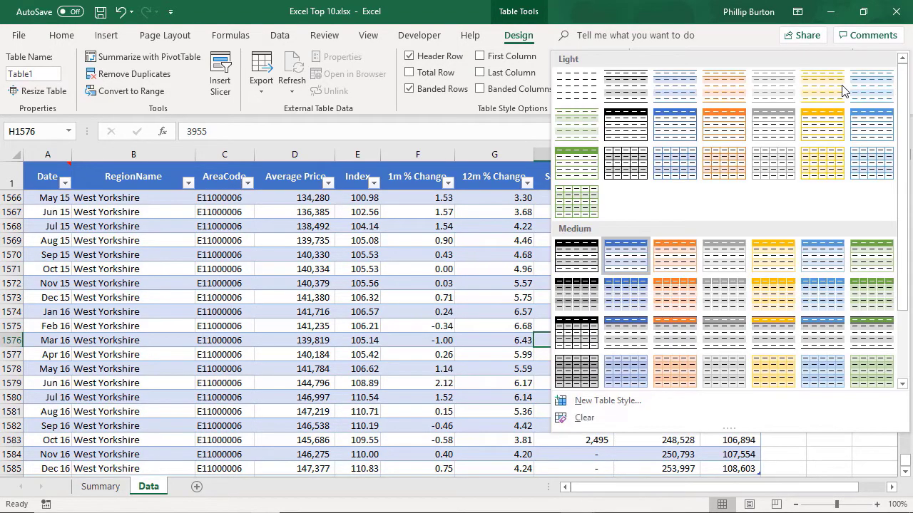
pyautogui.click(539, 26)
pyautogui.hotkey('alt', 'q')
pyautogui.click(541, 11)
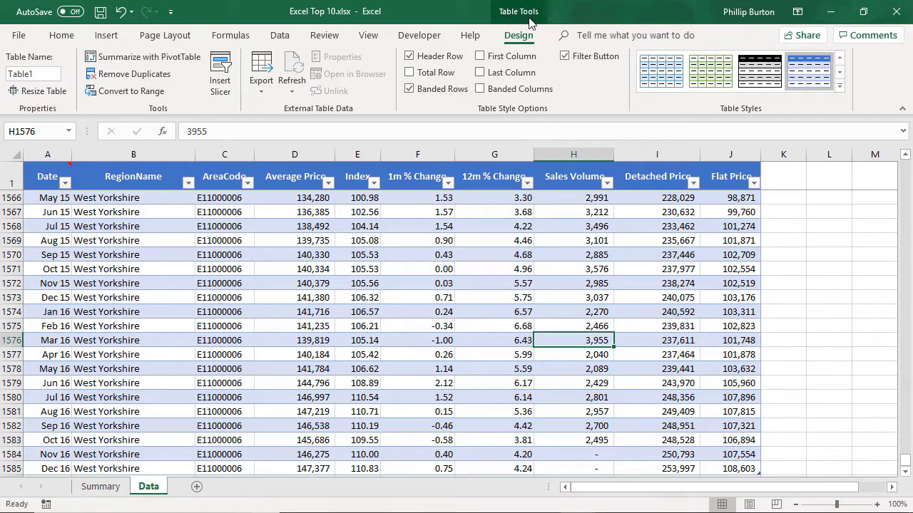
# Apply the medium table style with an orange header and grey banded rows.
pyautogui.click(840, 86)
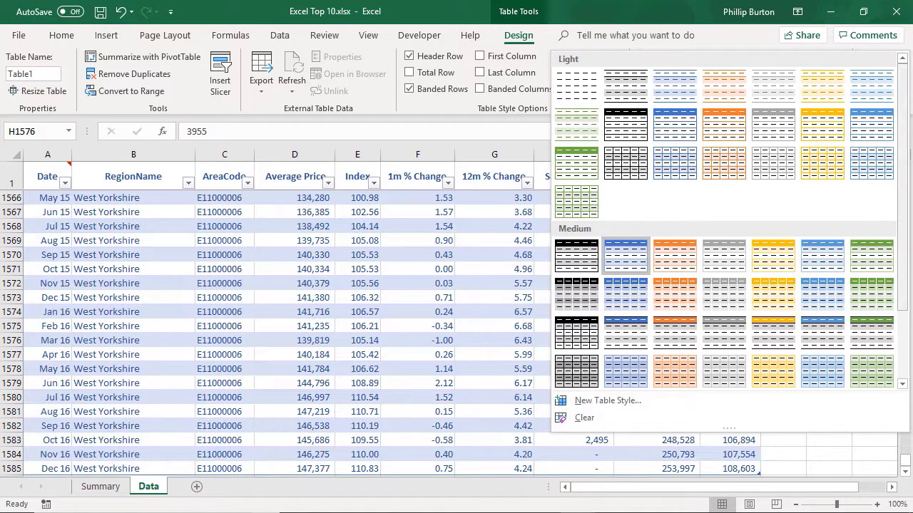
pyautogui.scroll(-3, 902, 249)
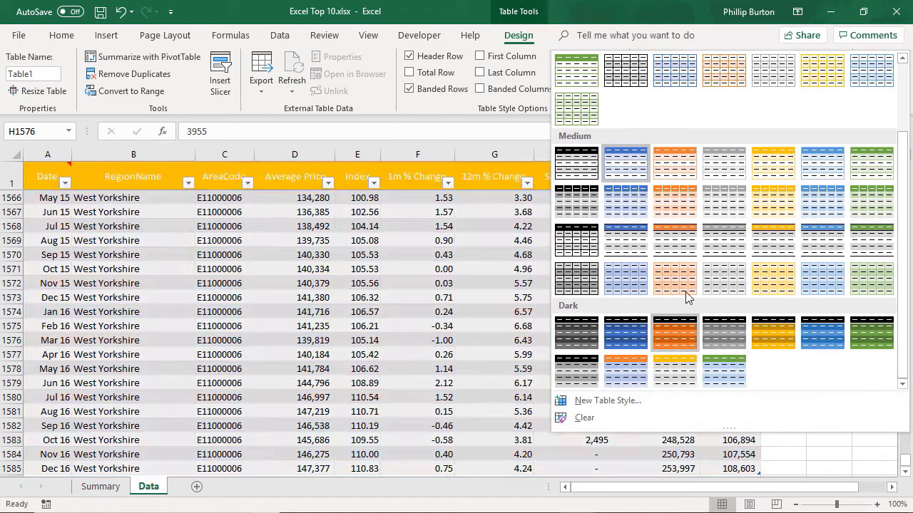
pyautogui.click(676, 235)
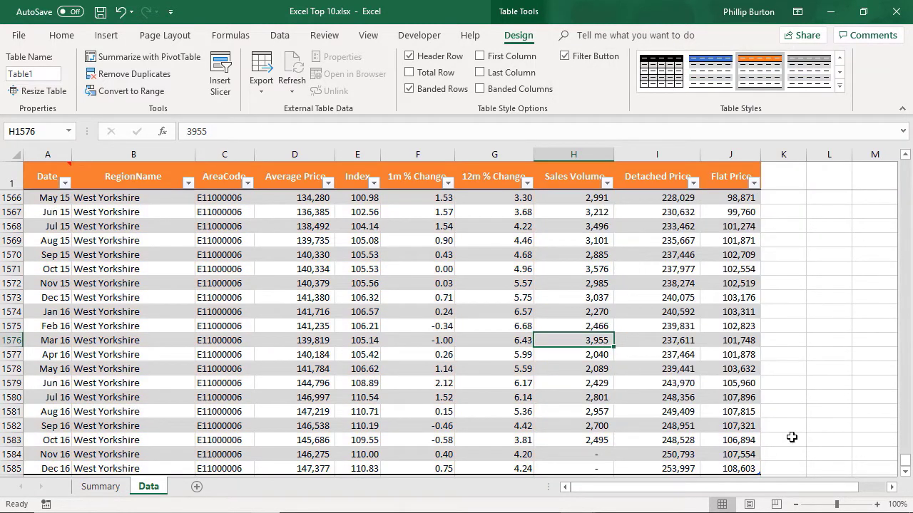
pyautogui.scroll(-2, 905, 471)
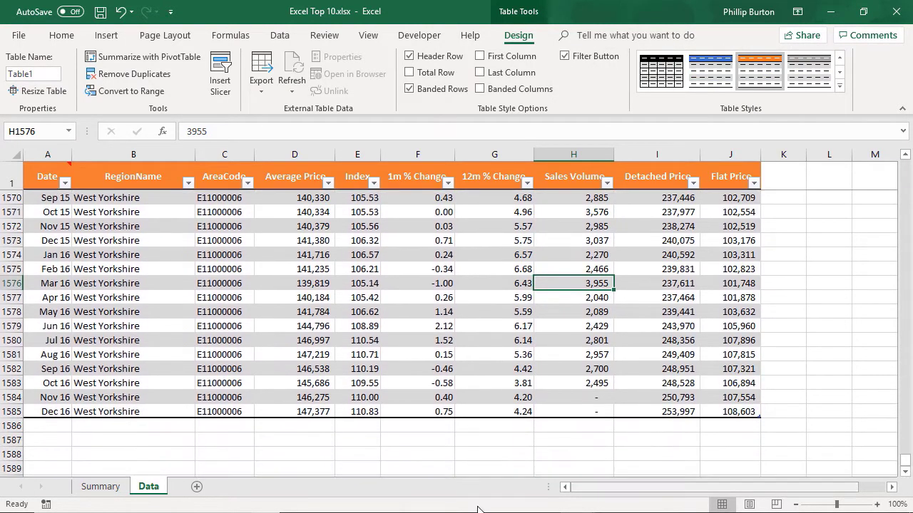
pyautogui.click(15, 426)
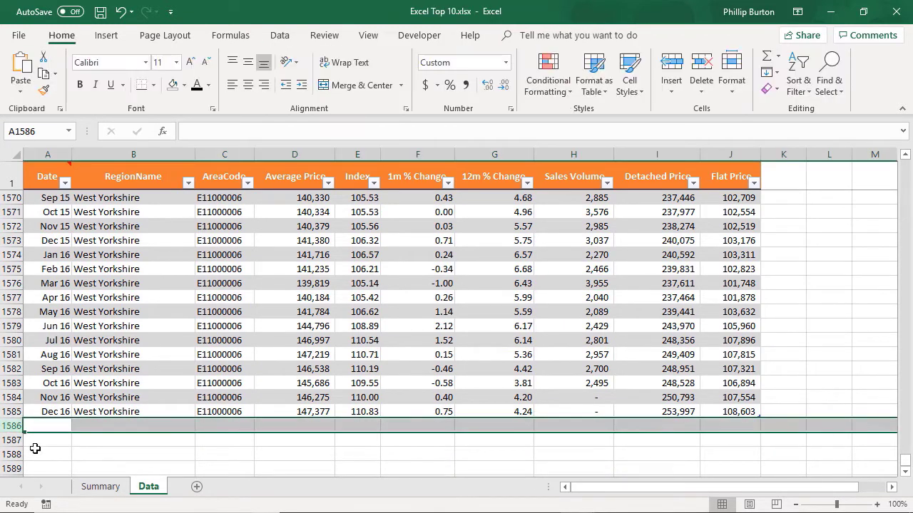
pyautogui.click(163, 451)
pyautogui.click(259, 444)
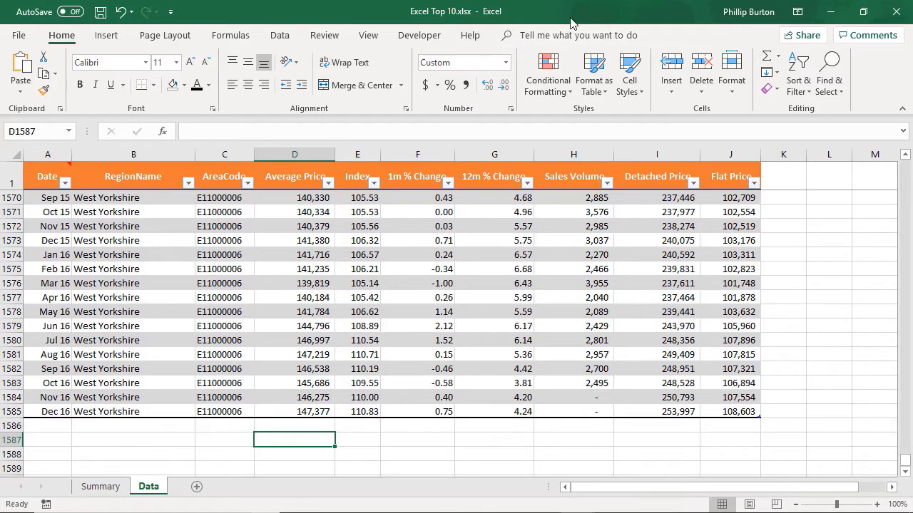
pyautogui.click(374, 342)
pyautogui.click(398, 454)
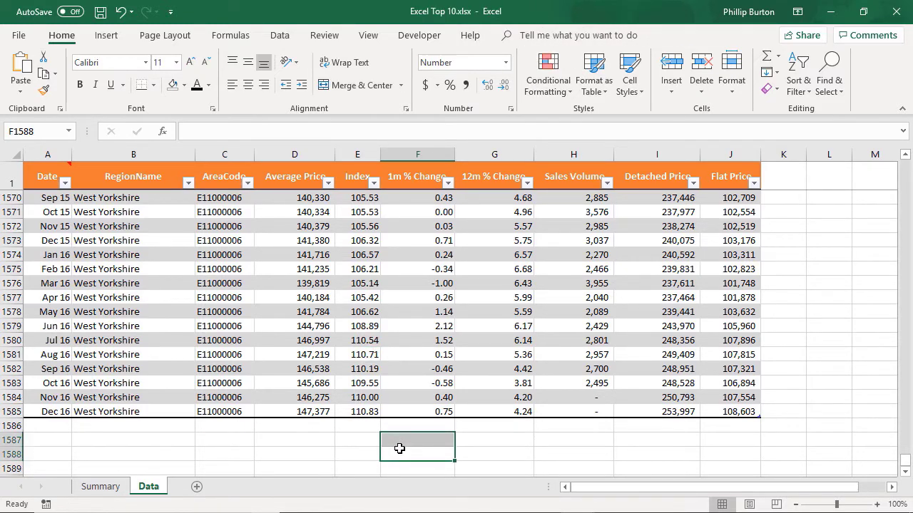
# Add a new row after the table's last record with the date 1/1/17 and the region West Yorkshire.
pyautogui.click(732, 412)
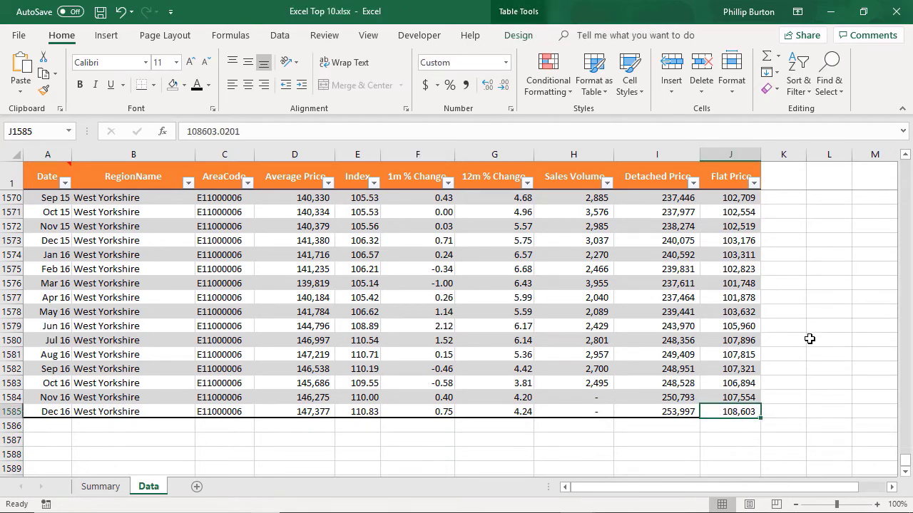
pyautogui.press('Tab')
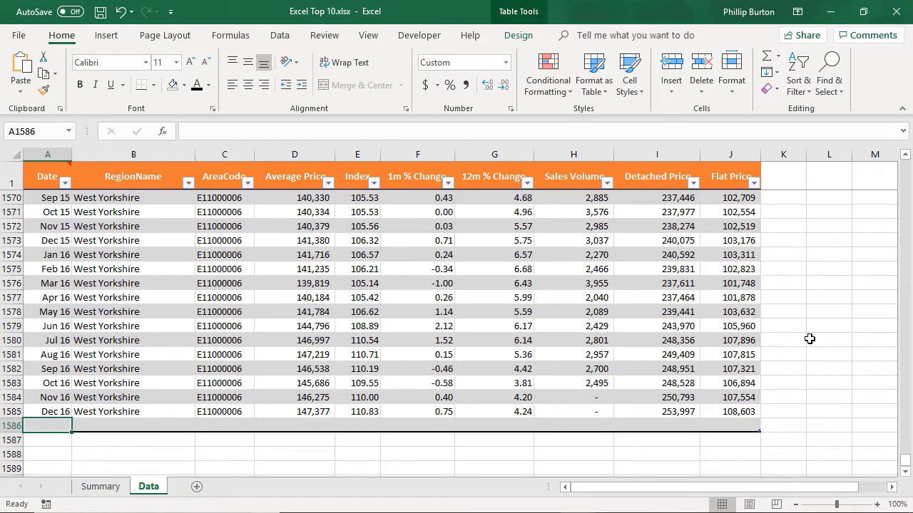
pyautogui.write('1/1/17')
pyautogui.press('Tab')
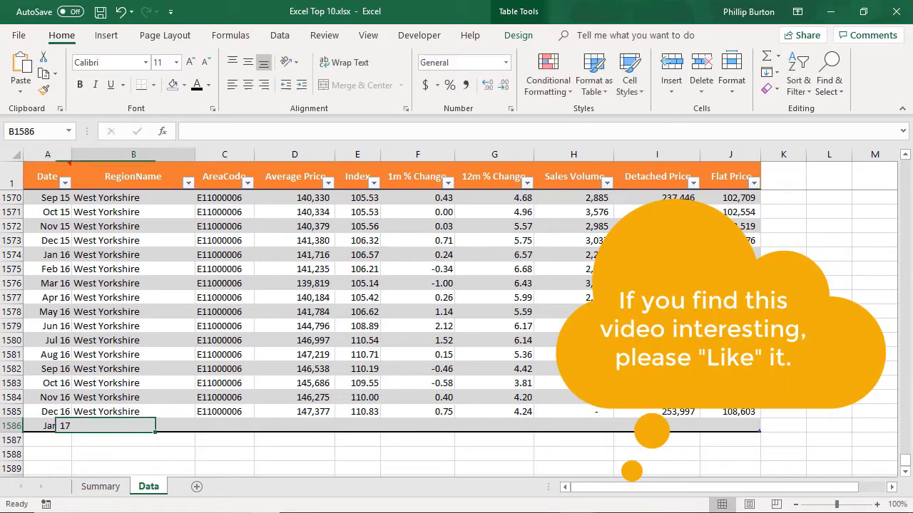
pyautogui.write('West Yorkshire')
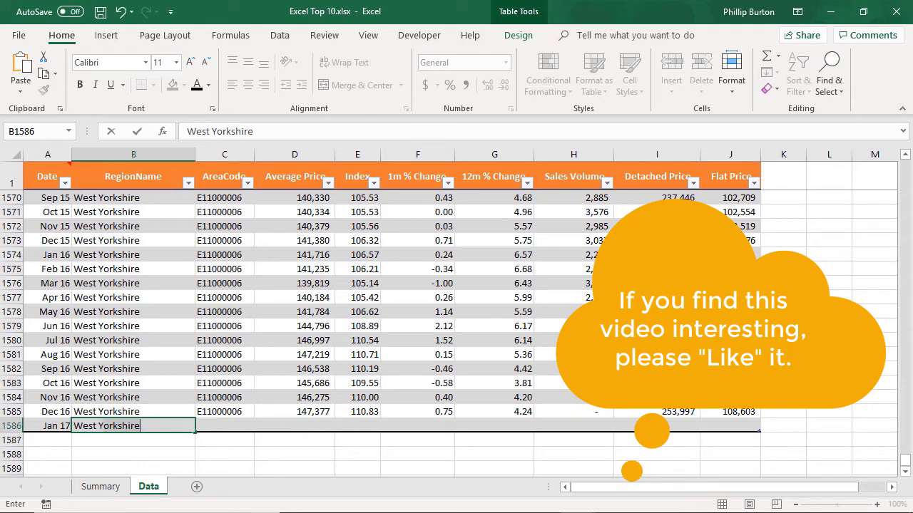
pyautogui.press('Tab')
# Copy the area code E11000006 from the Dec 16 row into the new Jan 17 row.
pyautogui.press('Up')
pyautogui.hotkey('ctrl', 'c')
pyautogui.press('Down')
pyautogui.hotkey('ctrl', 'v')
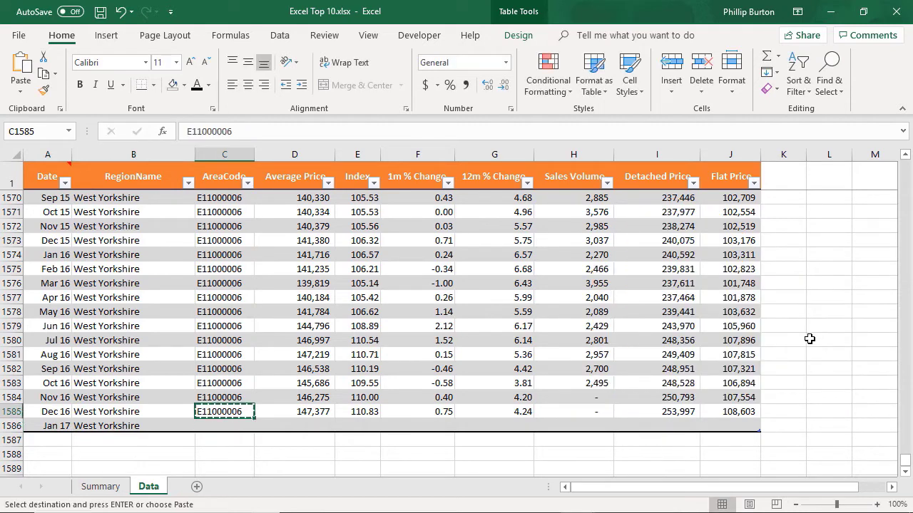
pyautogui.press('Up')
pyautogui.press('Right')
pyautogui.press('Down')
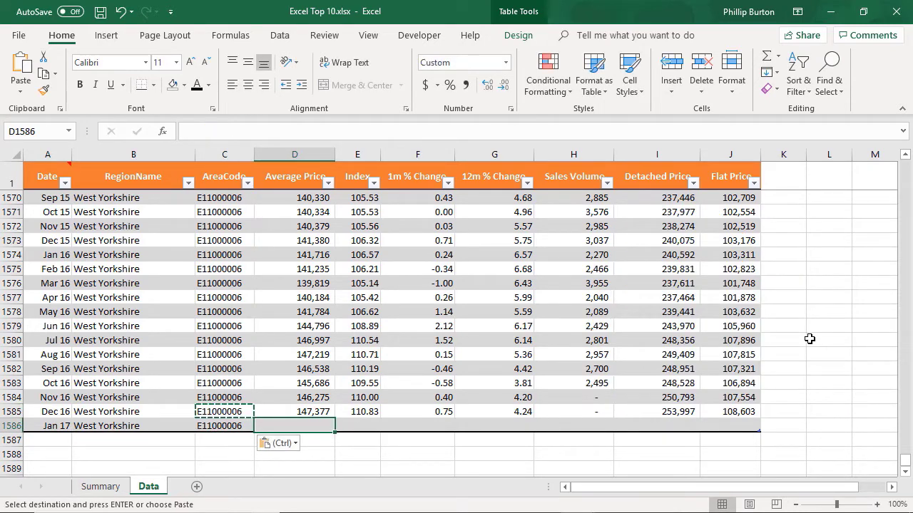
# Turn on the total row for the table.
pyautogui.click(527, 39)
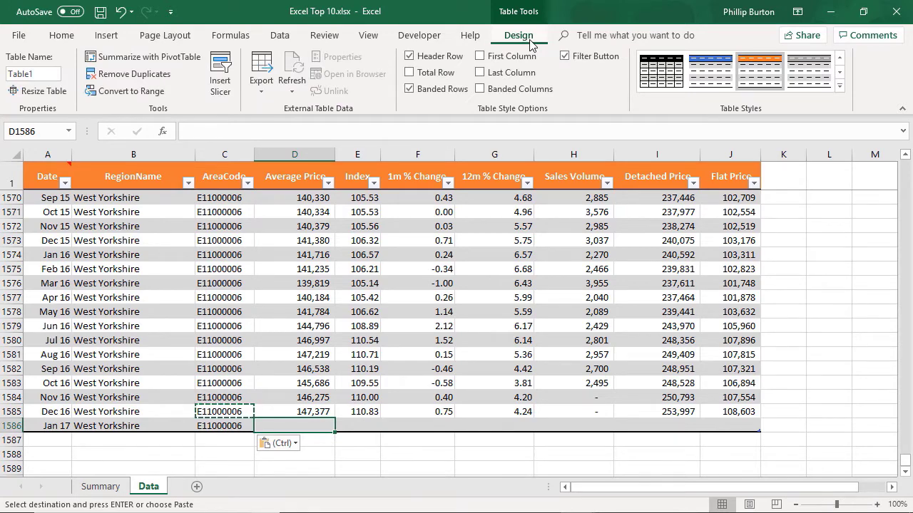
pyautogui.click(410, 74)
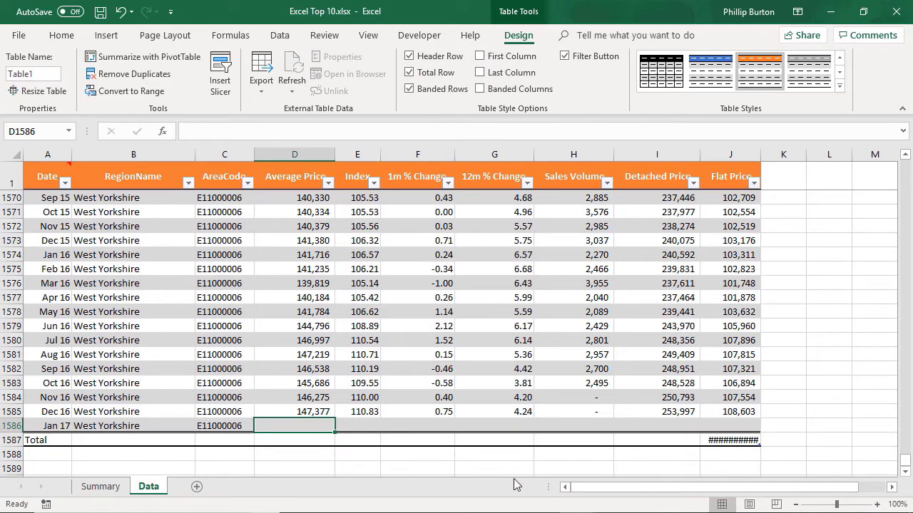
pyautogui.click(22, 441)
# Add an empty table row between the Jan 17 record and the total row.
pyautogui.click(304, 426)
pyautogui.press('Right')
pyautogui.press('Right')
pyautogui.press('Right')
pyautogui.press('Right')
pyautogui.press('Right')
pyautogui.press('Right')
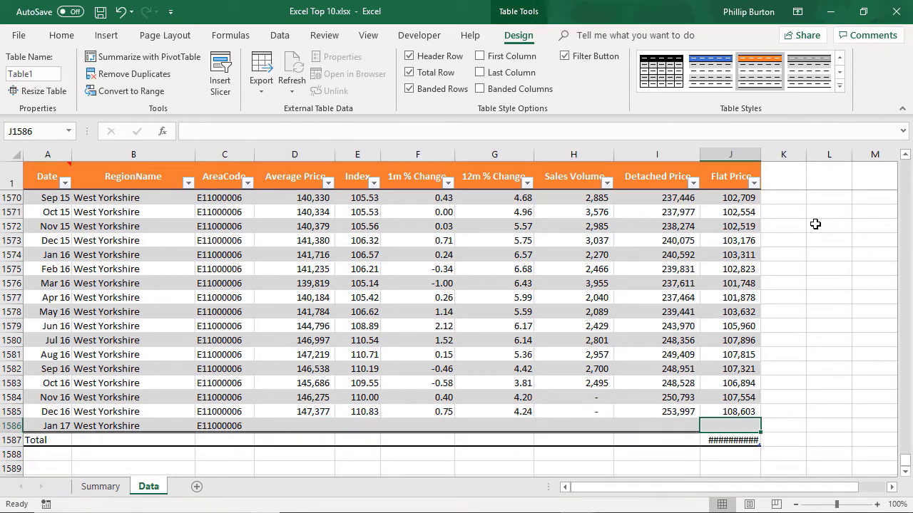
pyautogui.press('Tab')
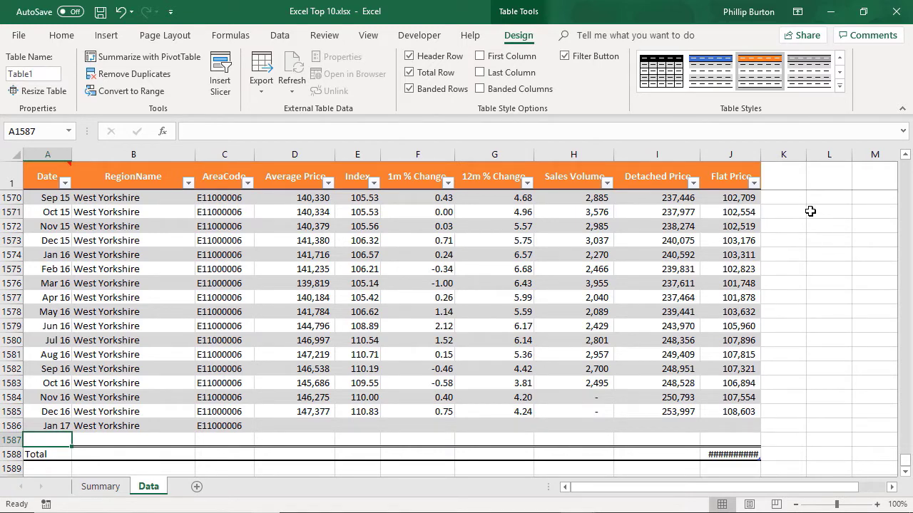
# Widen the Flat Price column enough for its total to fit.
pyautogui.moveTo(761, 154); pyautogui.dragTo(773, 155)
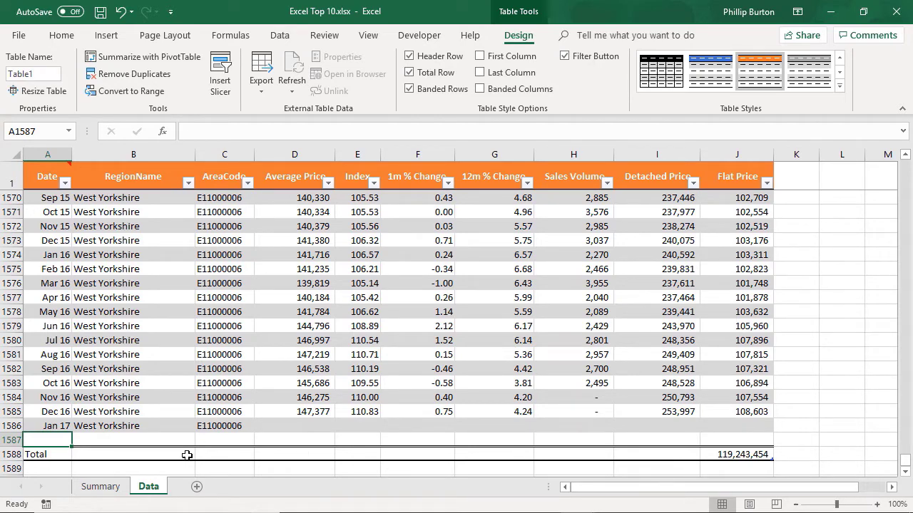
# Set the total row's RegionName cell to Count and centre its contents.
pyautogui.click(121, 455)
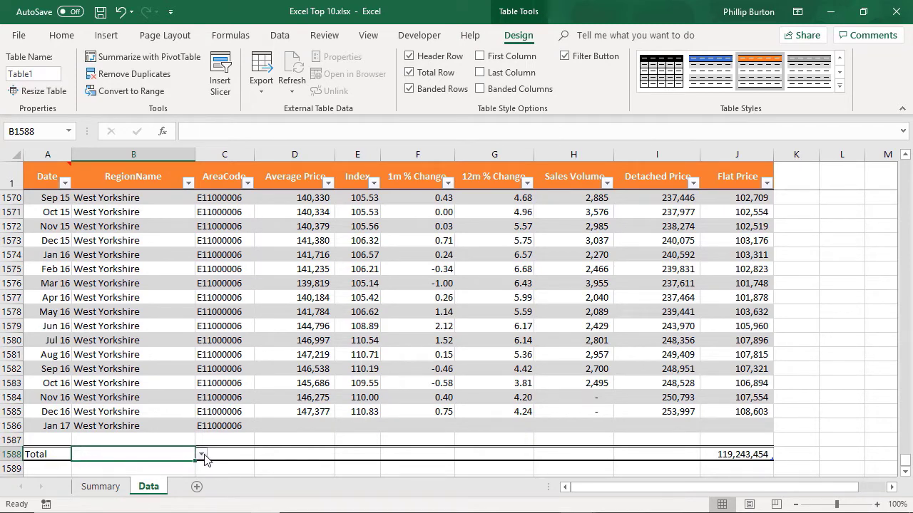
pyautogui.scroll(-1, 205, 456)
pyautogui.scroll(-1, 206, 453)
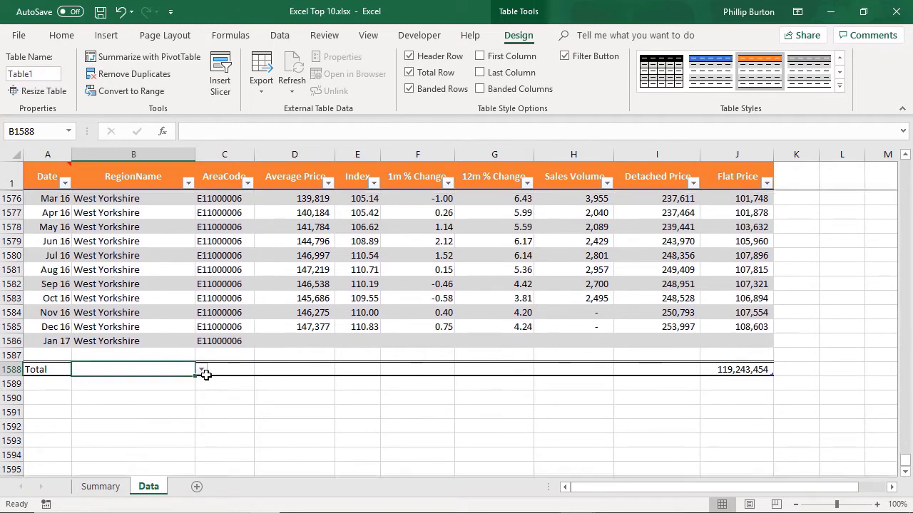
pyautogui.click(244, 326)
pyautogui.hotkey('ctrl', 'a')
pyautogui.hotkey('ctrl', 'a')
pyautogui.click(167, 371)
pyautogui.click(201, 369)
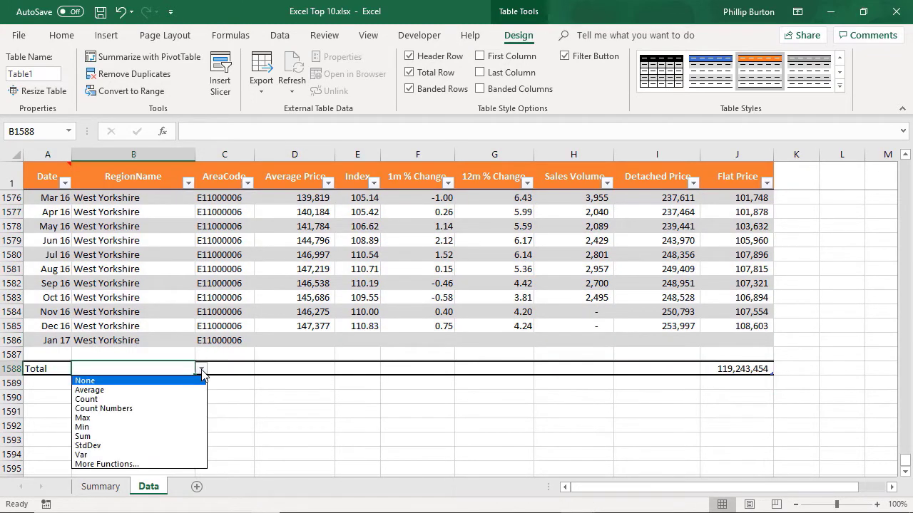
pyautogui.click(158, 400)
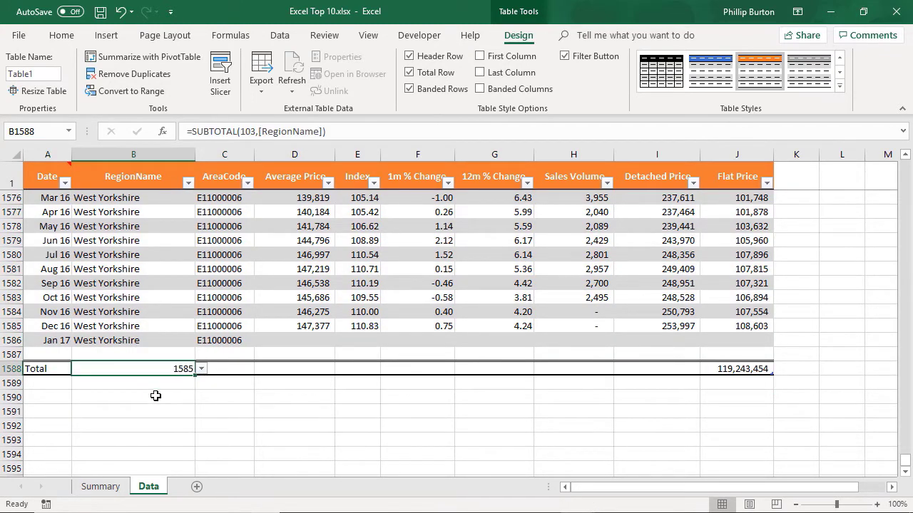
pyautogui.click(75, 36)
pyautogui.click(249, 85)
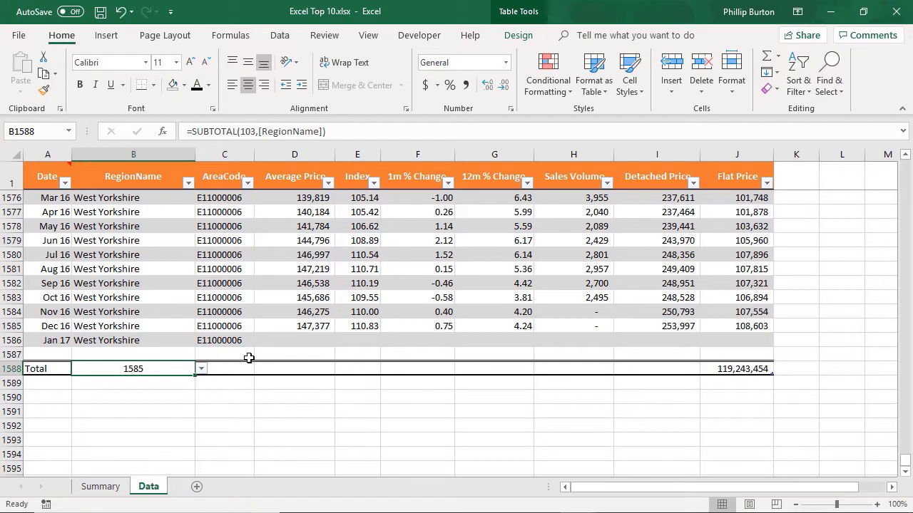
# Set the total row's Flat Price and Detached Price cells to Average.
pyautogui.click(723, 177)
pyautogui.click(723, 176)
pyautogui.click(756, 370)
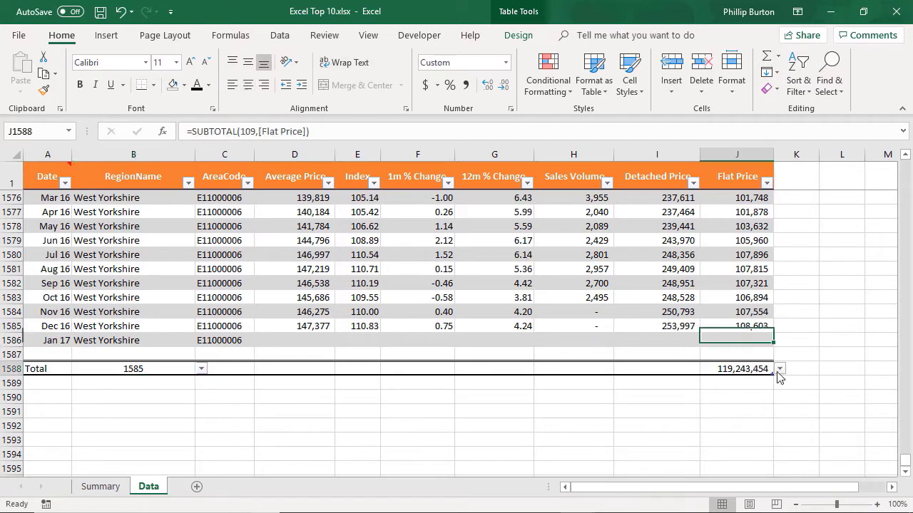
pyautogui.click(780, 369)
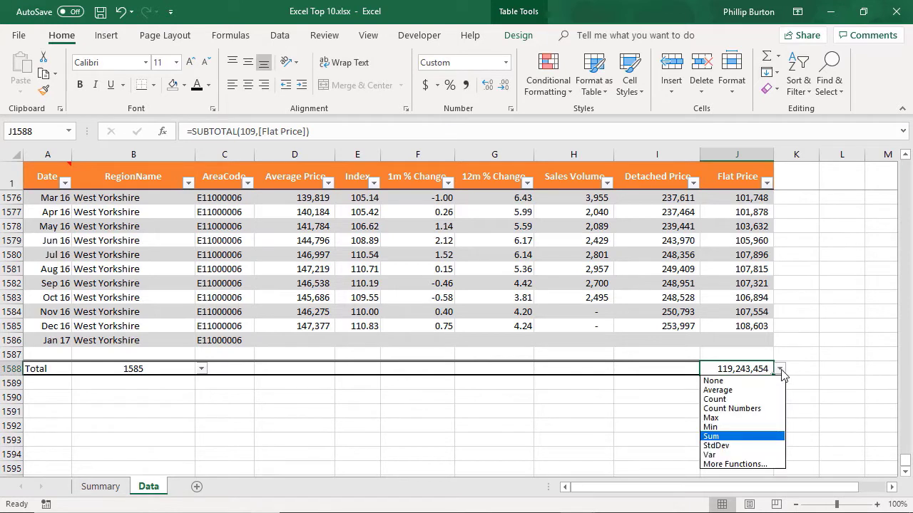
pyautogui.click(747, 390)
pyautogui.click(673, 369)
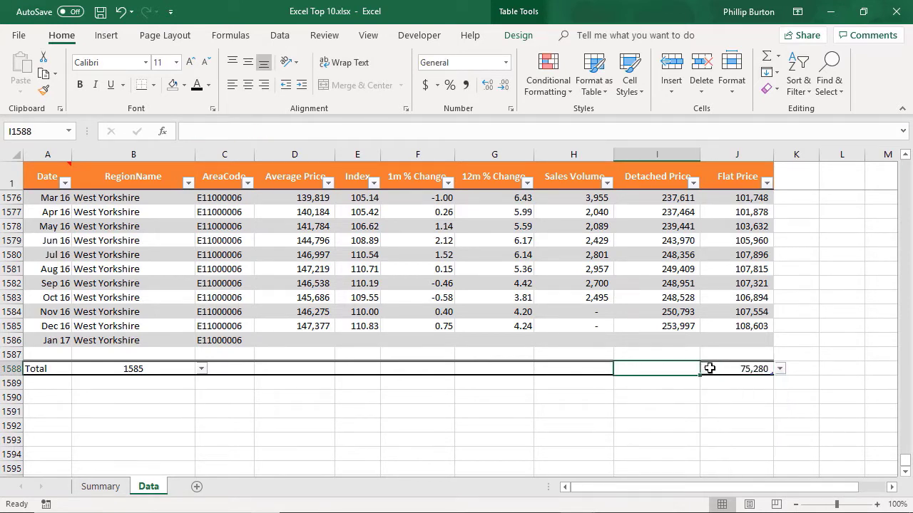
pyautogui.click(705, 369)
pyautogui.click(668, 390)
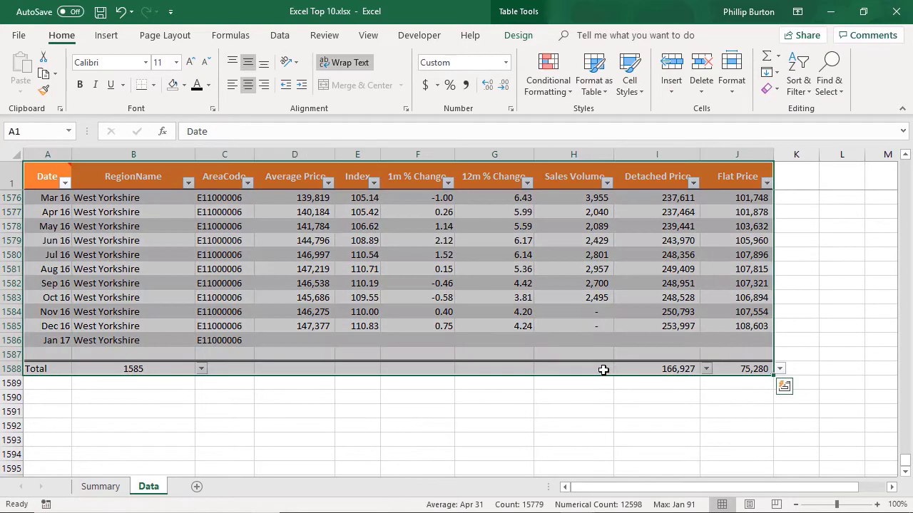
# Set the total row's Sales Volume cell to Sum.
pyautogui.click(603, 369)
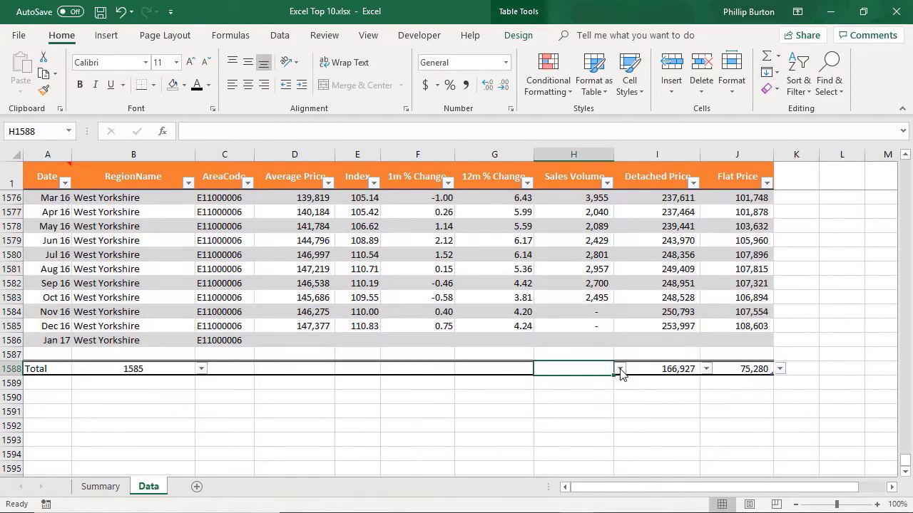
pyautogui.click(620, 368)
pyautogui.click(570, 436)
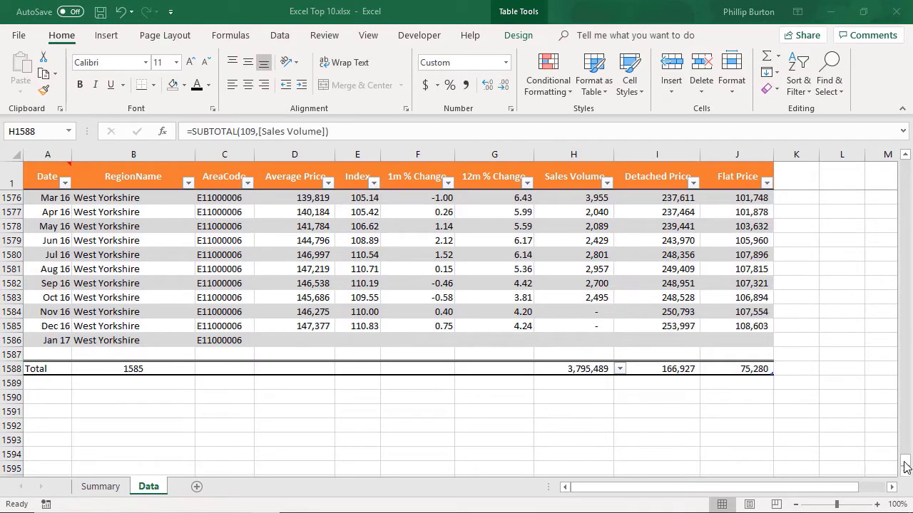
# Add a table column headed Difference directly after Flat Price and widen it so the heading fits on one line.
pyautogui.moveTo(906, 465); pyautogui.dragTo(903, 162)
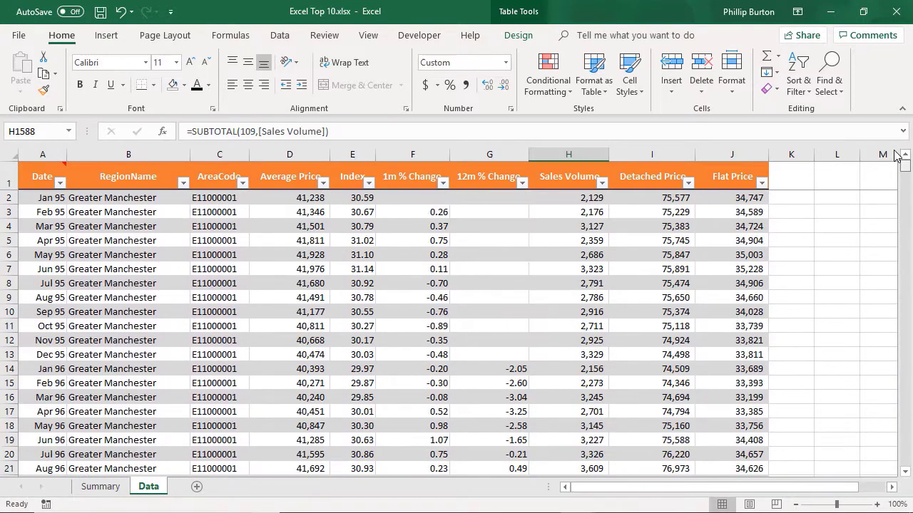
pyautogui.click(803, 178)
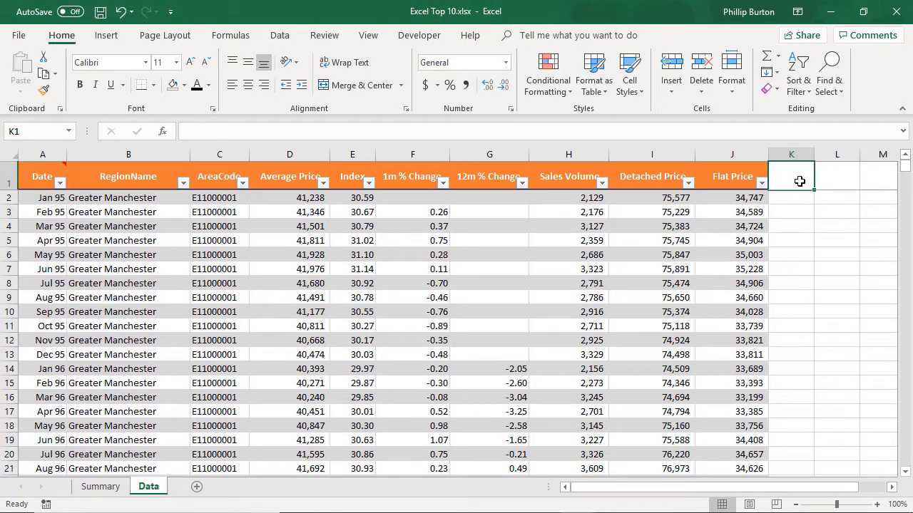
pyautogui.write('Difference')
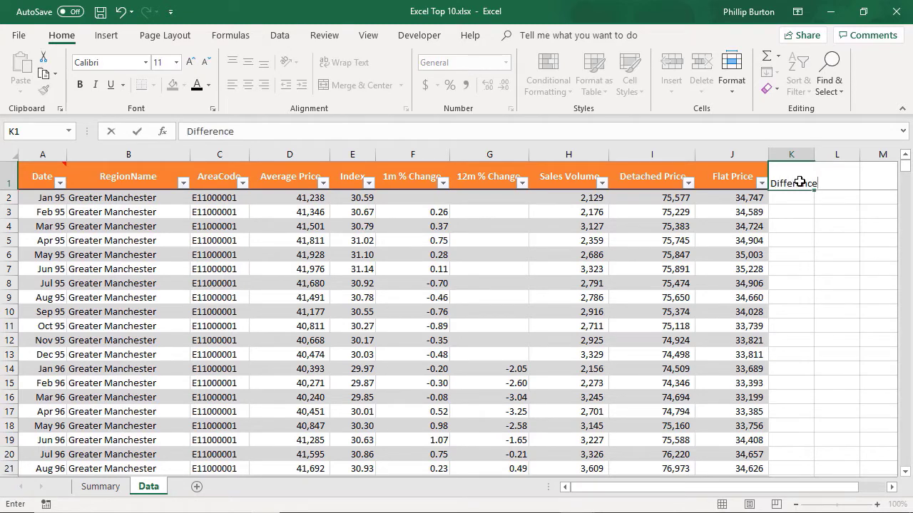
pyautogui.press('Return')
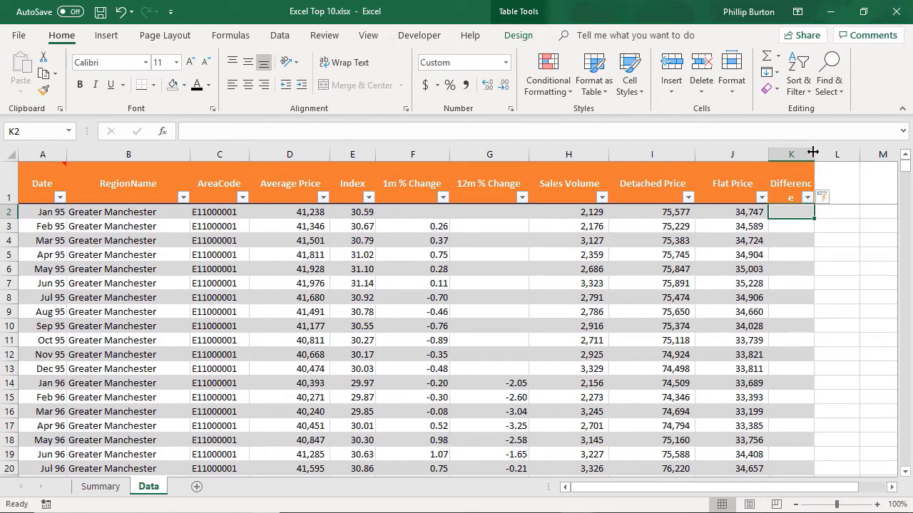
pyautogui.moveTo(813, 152); pyautogui.dragTo(822, 152)
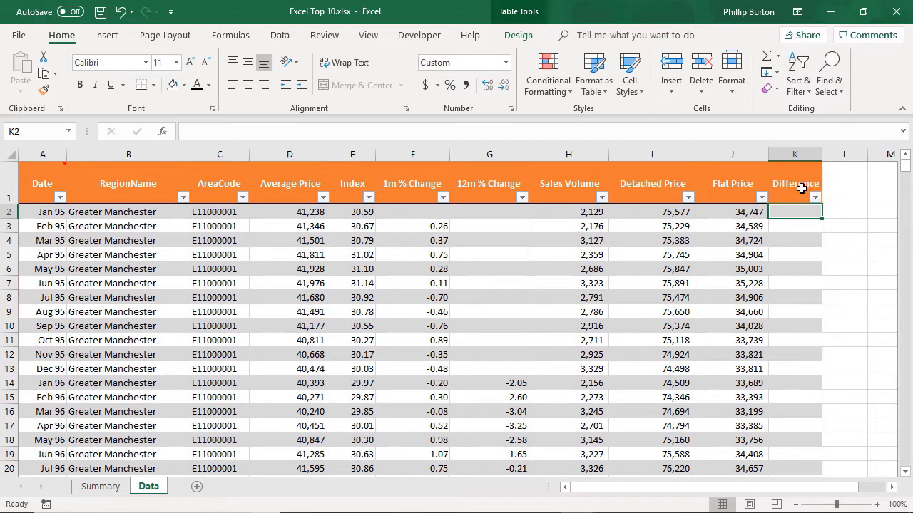
# Fill the Difference column with detached price minus flat price, using the formula =I2-J2 in the first record.
pyautogui.click(650, 211)
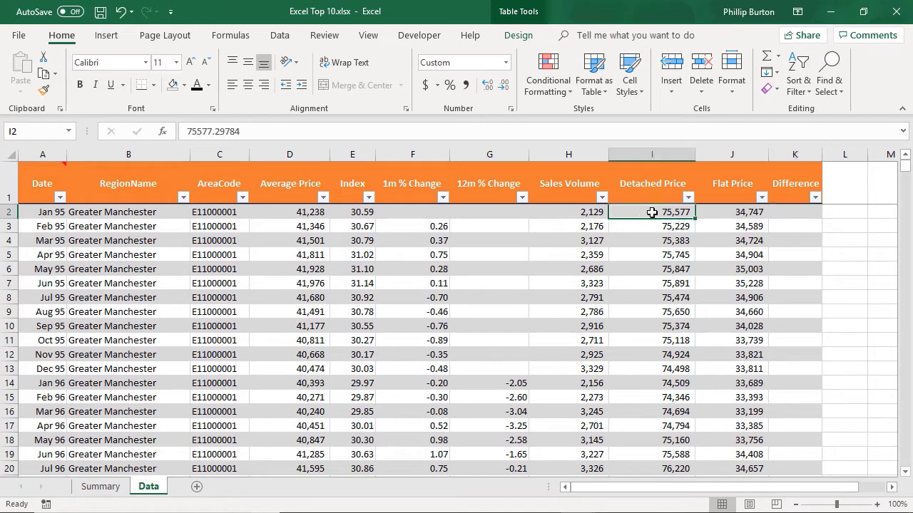
pyautogui.click(736, 212)
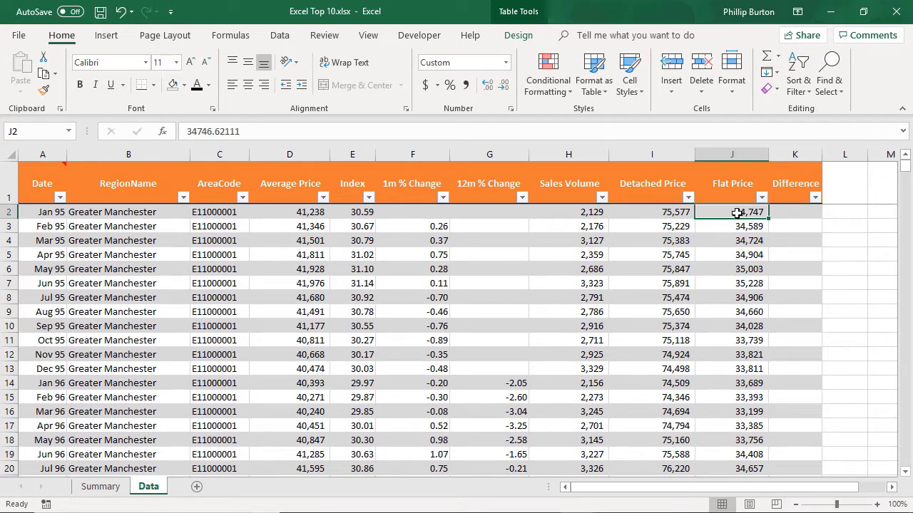
pyautogui.click(793, 213)
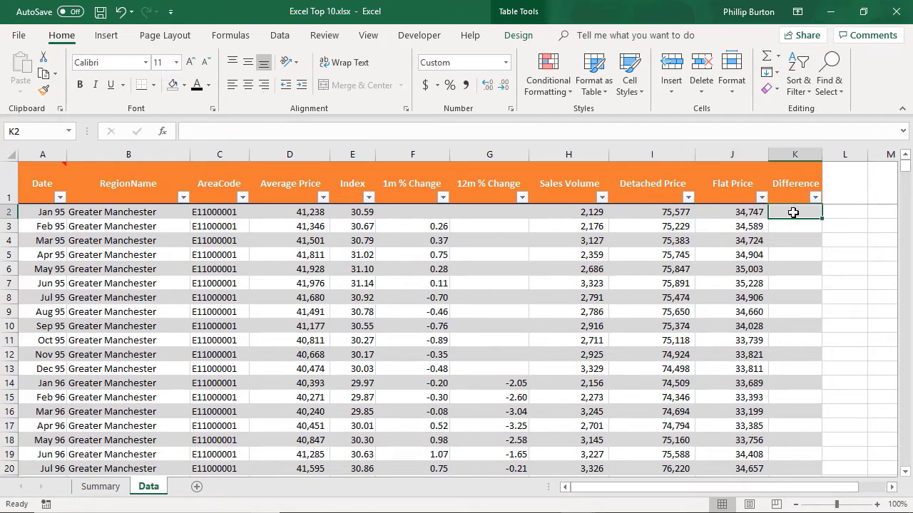
pyautogui.write('=')
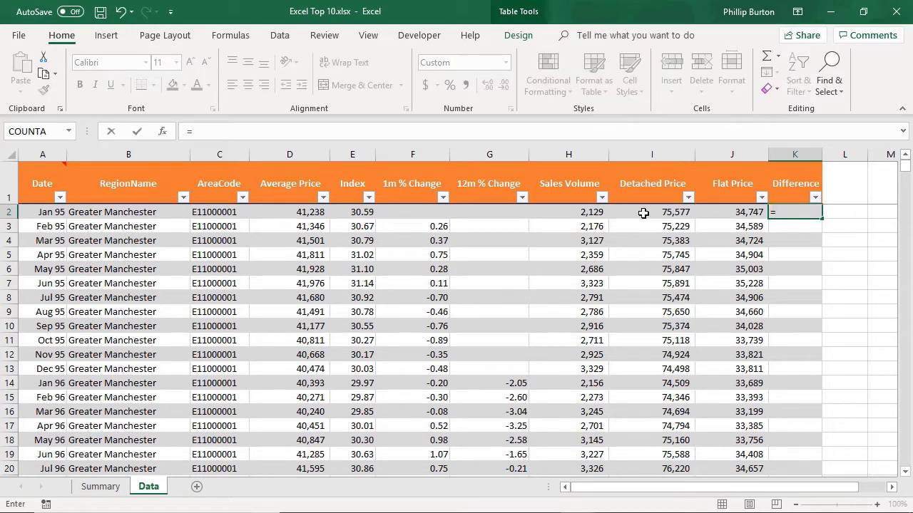
pyautogui.write('i2-')
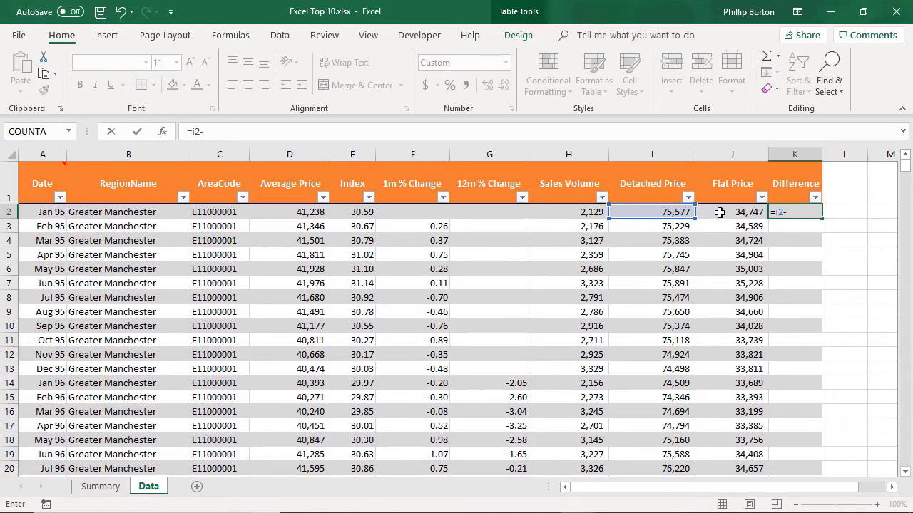
pyautogui.write('j2')
pyautogui.press('Return')
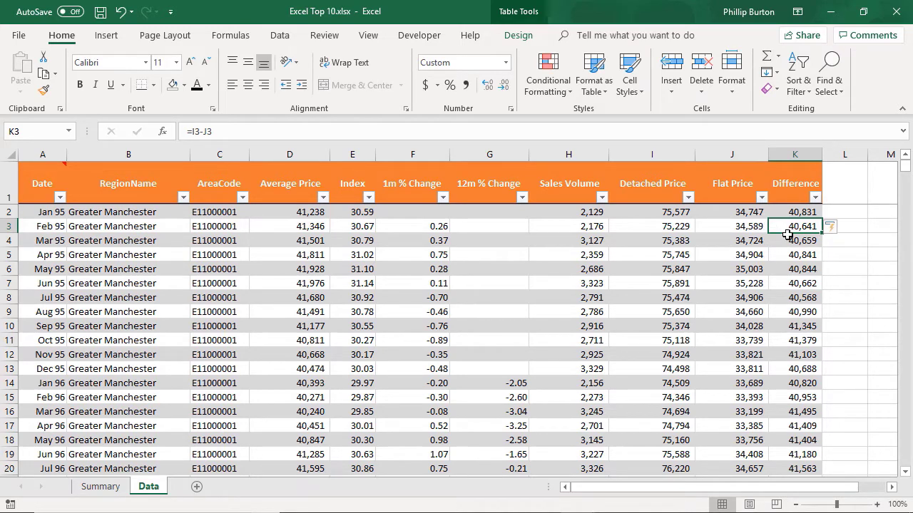
pyautogui.moveTo(810, 226); pyautogui.dragTo(802, 440)
pyautogui.moveTo(811, 328); pyautogui.dragTo(815, 409)
pyautogui.click(815, 397)
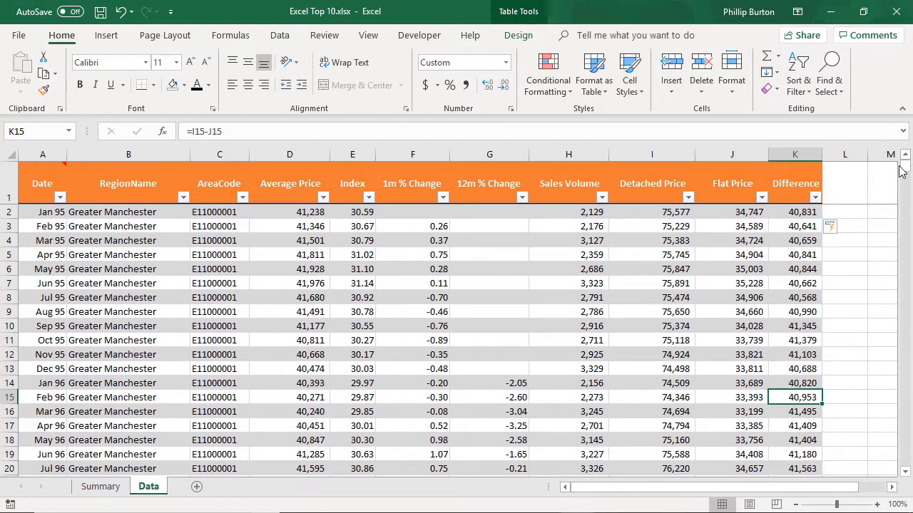
pyautogui.click(802, 227)
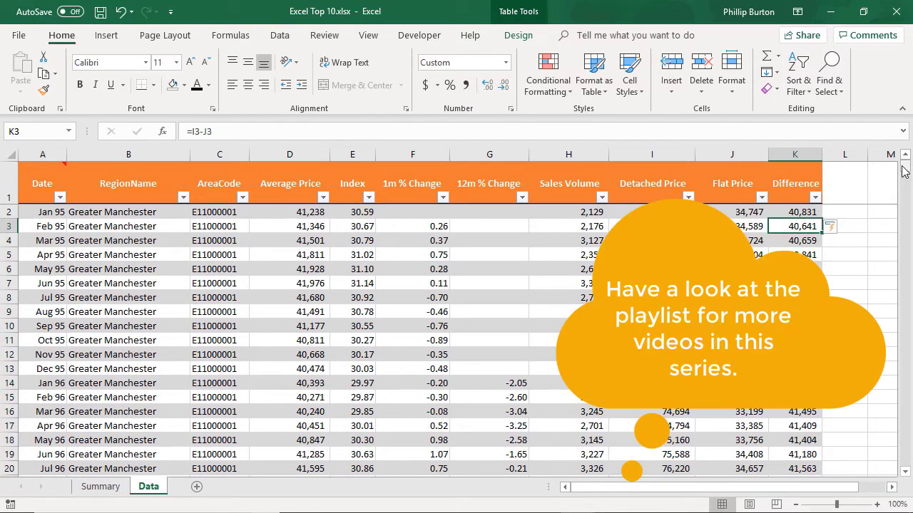
# Enter detached price 2 and flat price 1 in the blank last record, then add another row above the totals.
pyautogui.moveTo(905, 167); pyautogui.dragTo(908, 479)
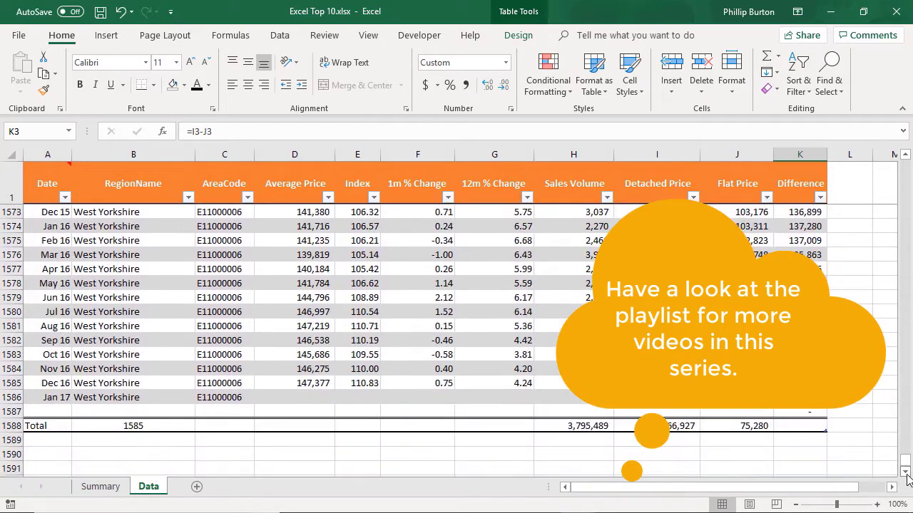
pyautogui.click(669, 422)
pyautogui.click(693, 405)
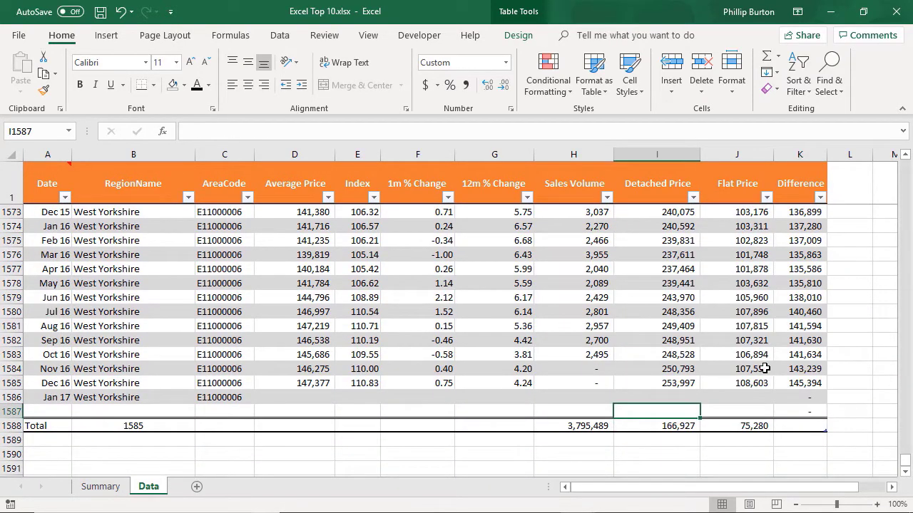
pyautogui.write('2')
pyautogui.press('Tab')
pyautogui.write('1')
pyautogui.press('Tab')
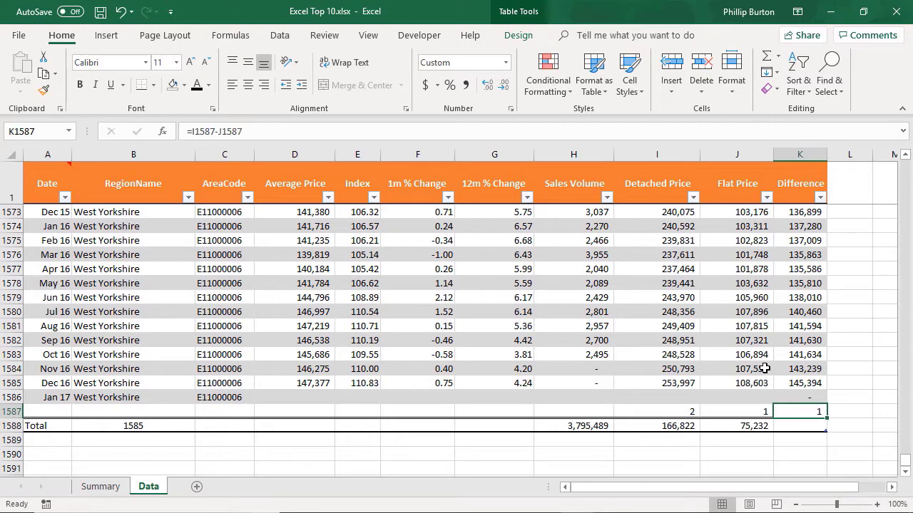
pyautogui.press('Tab')
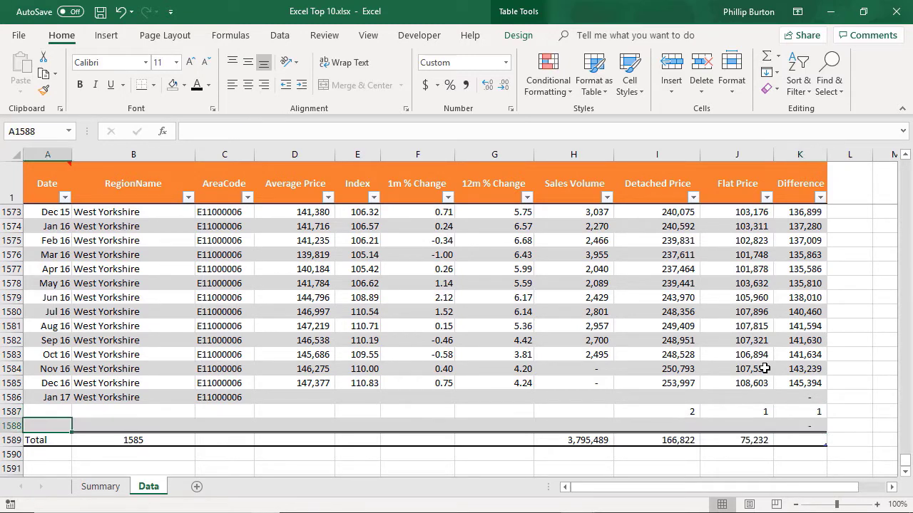
# Enter a detached price of 88 and a flat price of 76 in the new last row, row 1588.
pyautogui.click(811, 428)
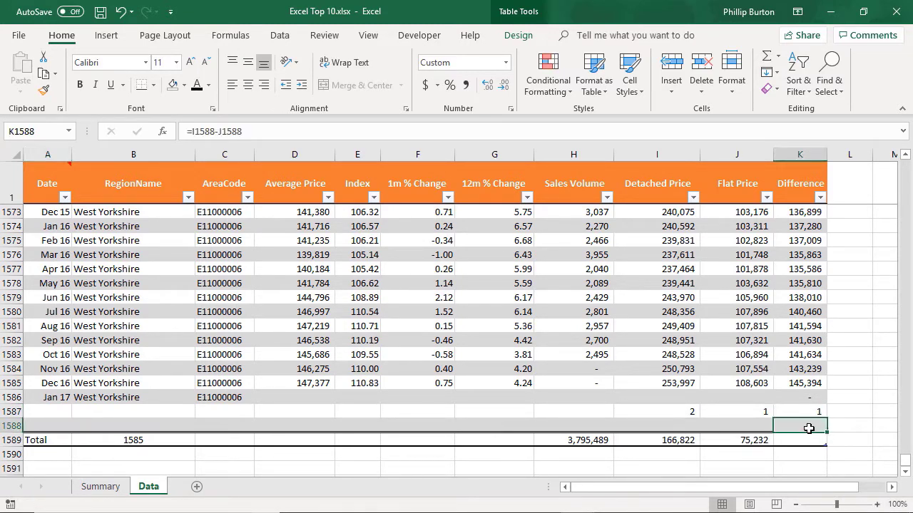
pyautogui.click(671, 425)
pyautogui.write('88')
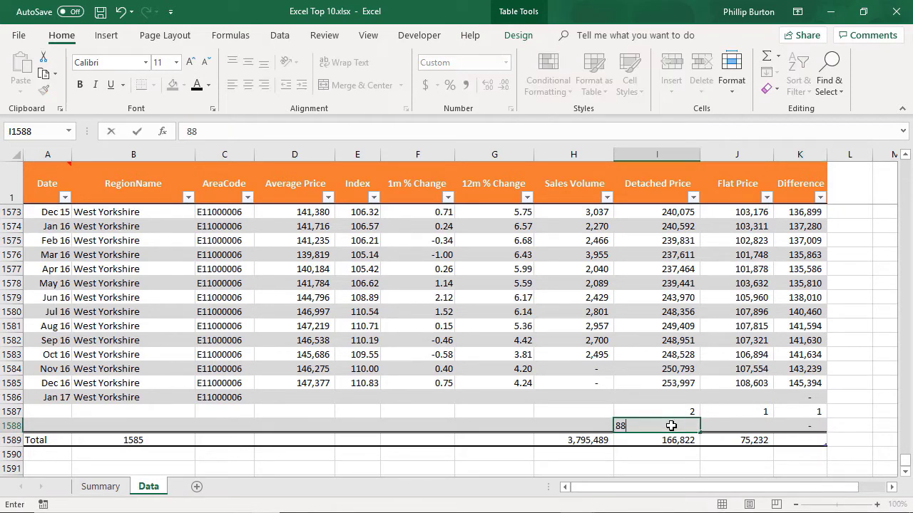
pyautogui.press('Tab')
pyautogui.write('76')
pyautogui.press('Tab')
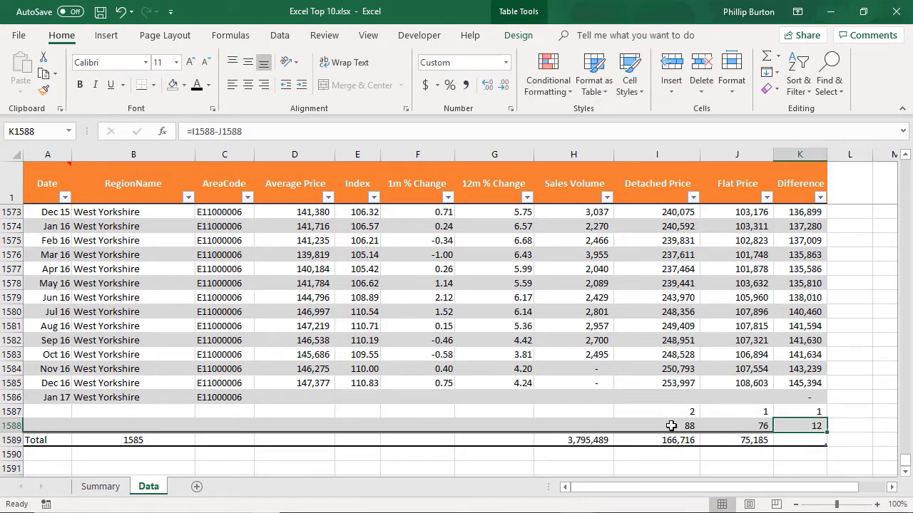
# Replace the Difference formula in the first record with the structured reference =[@[Detached Price]]-[@[Flat Price]].
pyautogui.moveTo(905, 461); pyautogui.dragTo(905, 164)
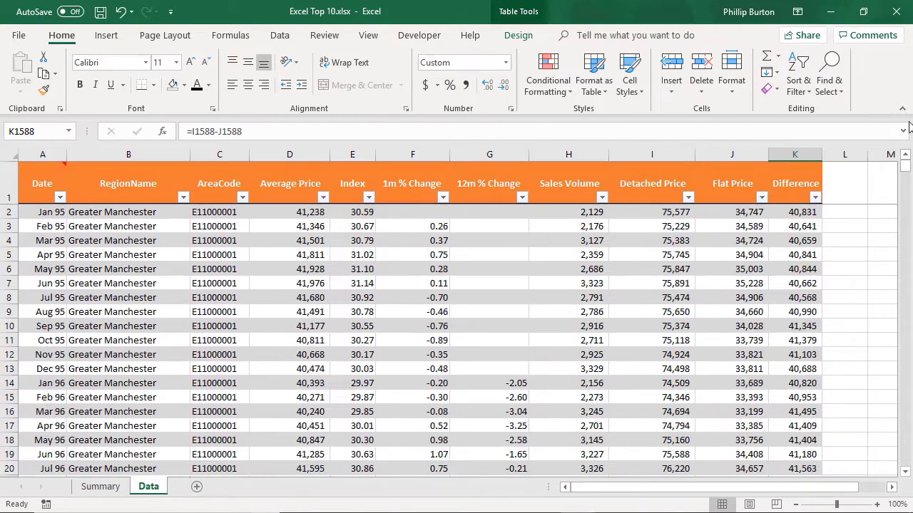
pyautogui.click(791, 211)
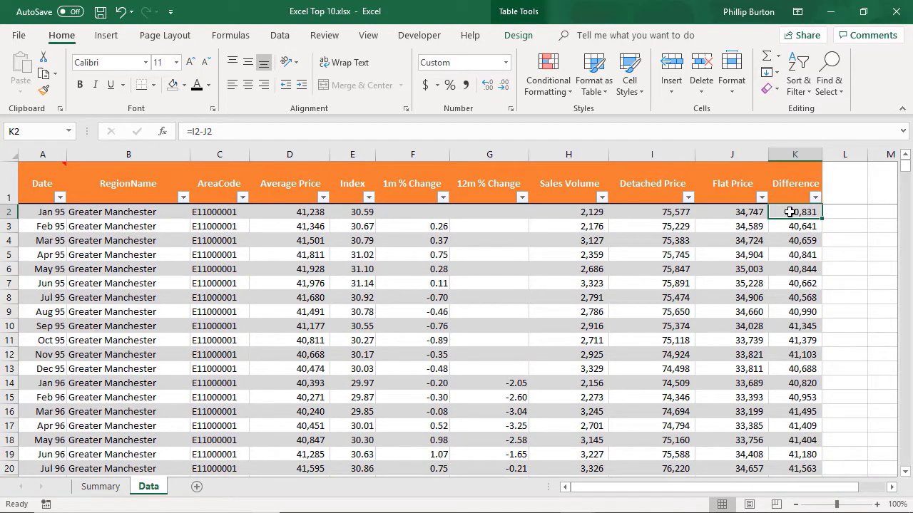
pyautogui.write('=')
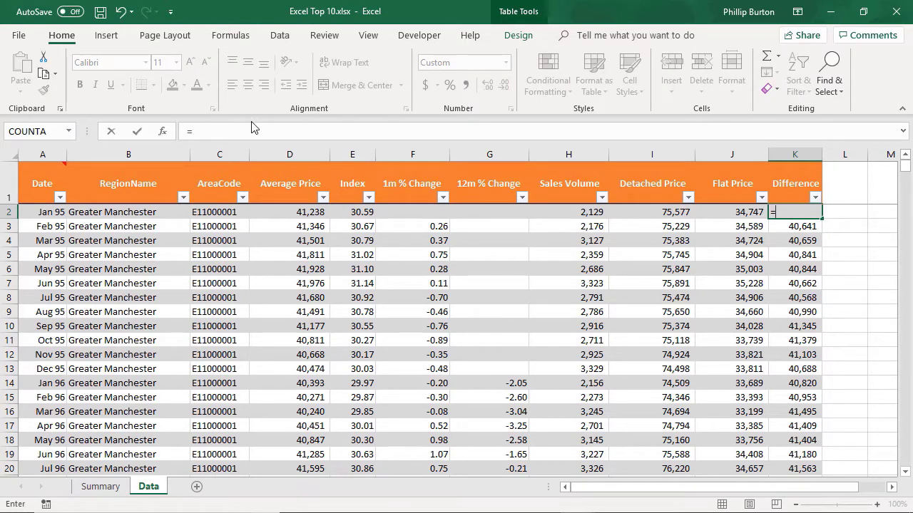
pyautogui.click(216, 131)
pyautogui.click(660, 212)
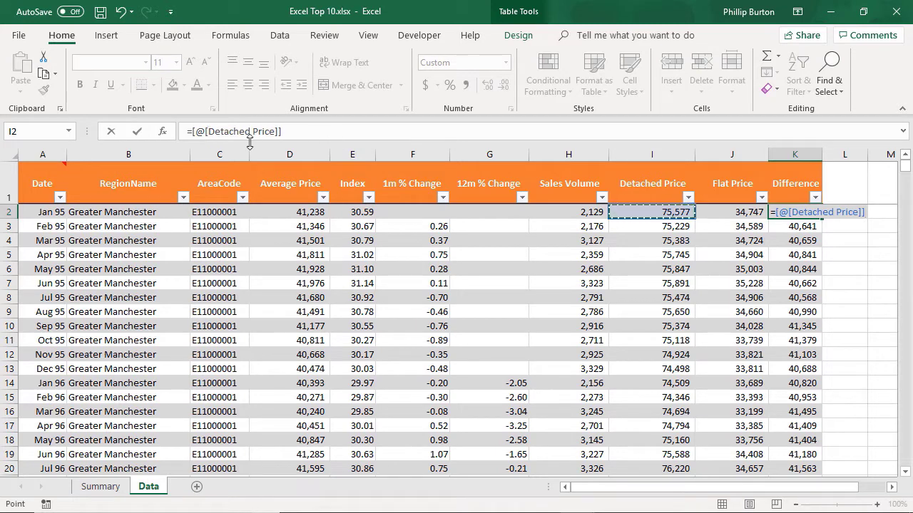
pyautogui.click(296, 131)
pyautogui.write('-')
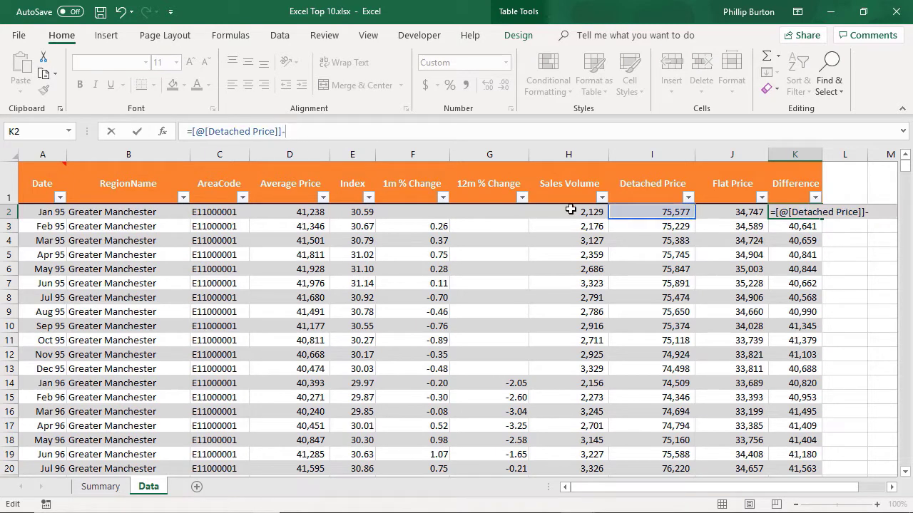
pyautogui.click(714, 211)
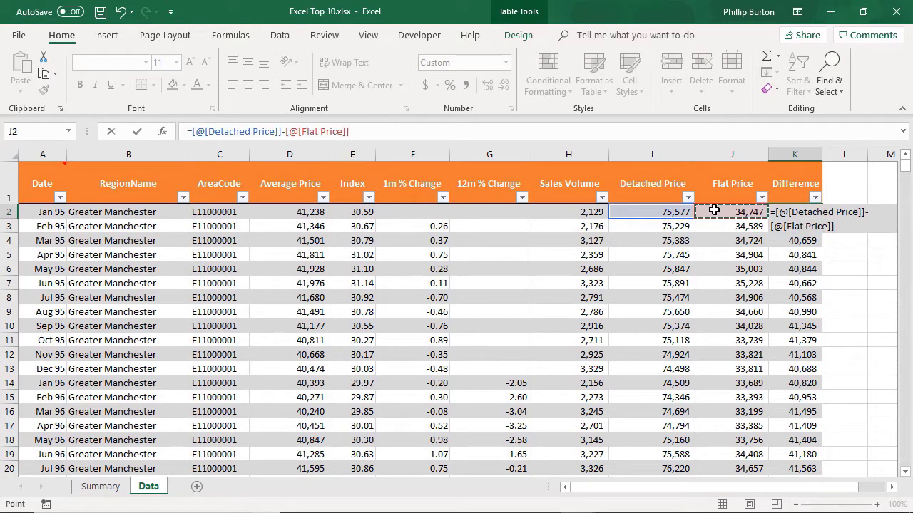
pyautogui.press('Return')
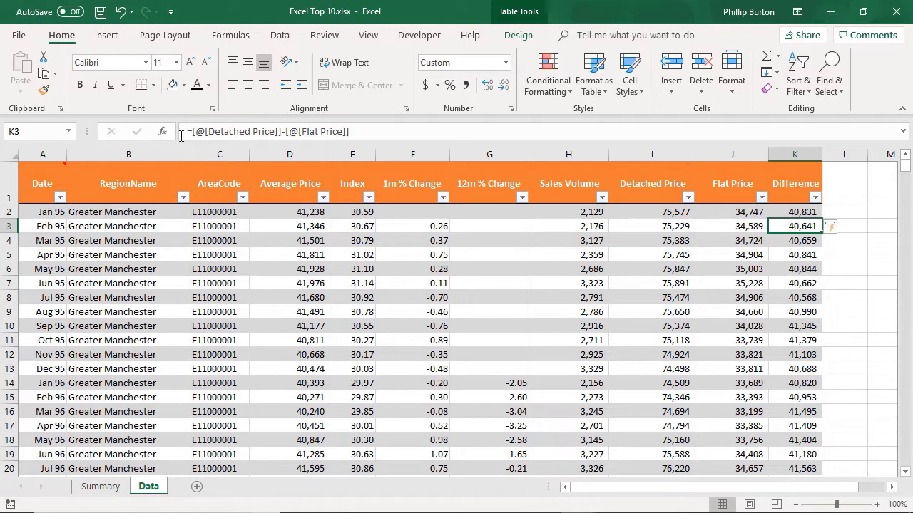
# Examine the structured column references in the Difference formula of the Feb 95 record and the records below it.
pyautogui.moveTo(193, 131); pyautogui.dragTo(207, 134)
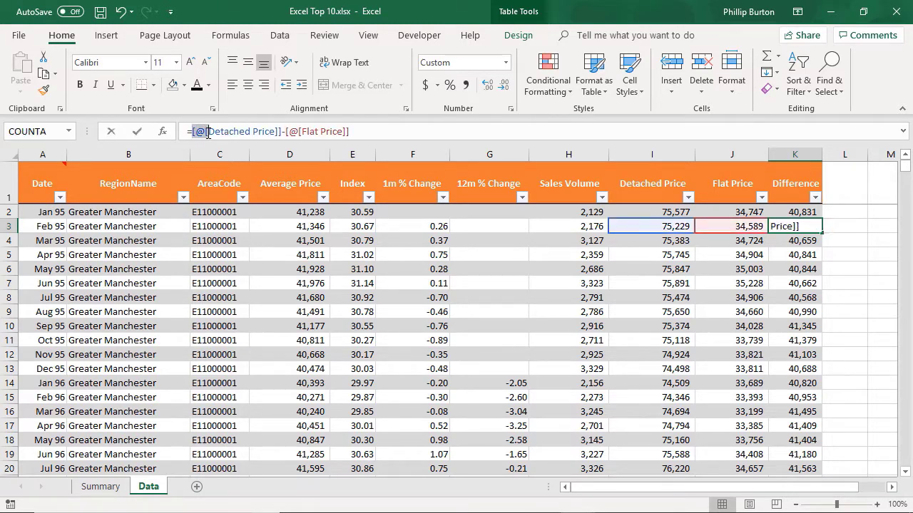
pyautogui.click(277, 132)
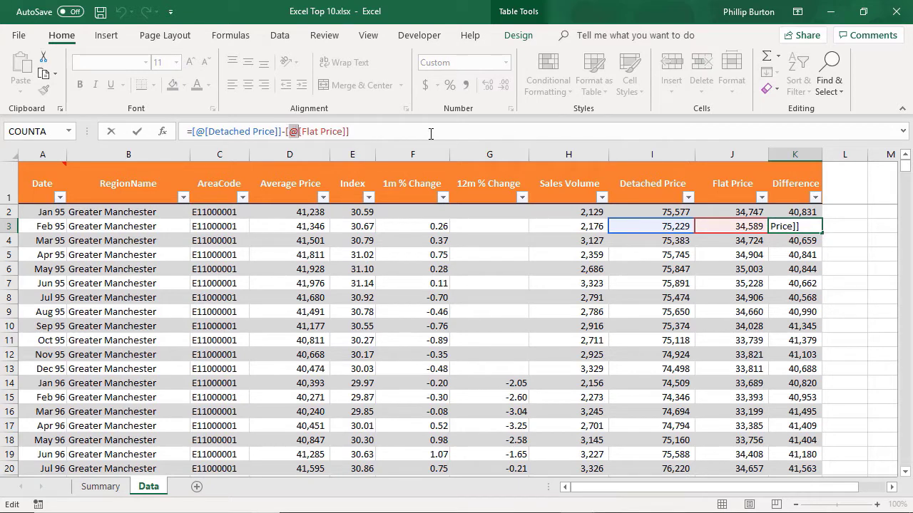
pyautogui.hotkey('ctrl', 'Return')
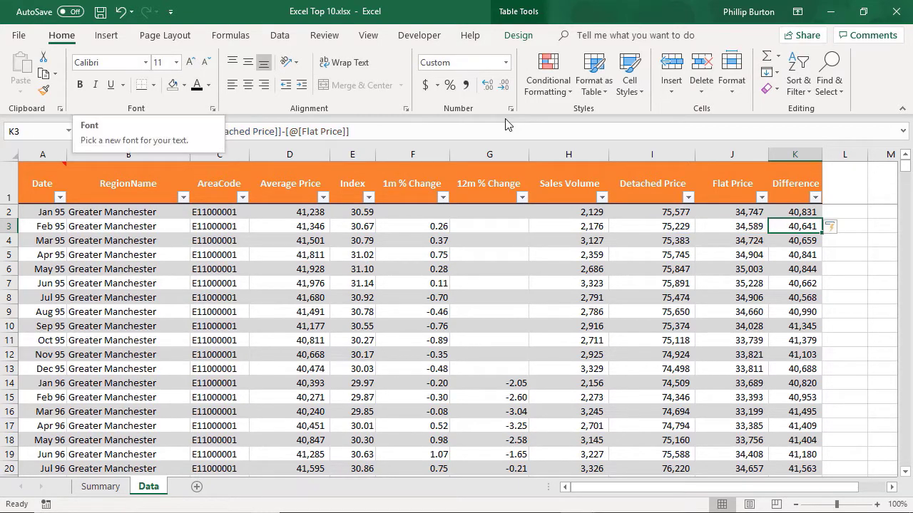
pyautogui.moveTo(51, 240); pyautogui.dragTo(826, 265)
pyautogui.click(813, 257)
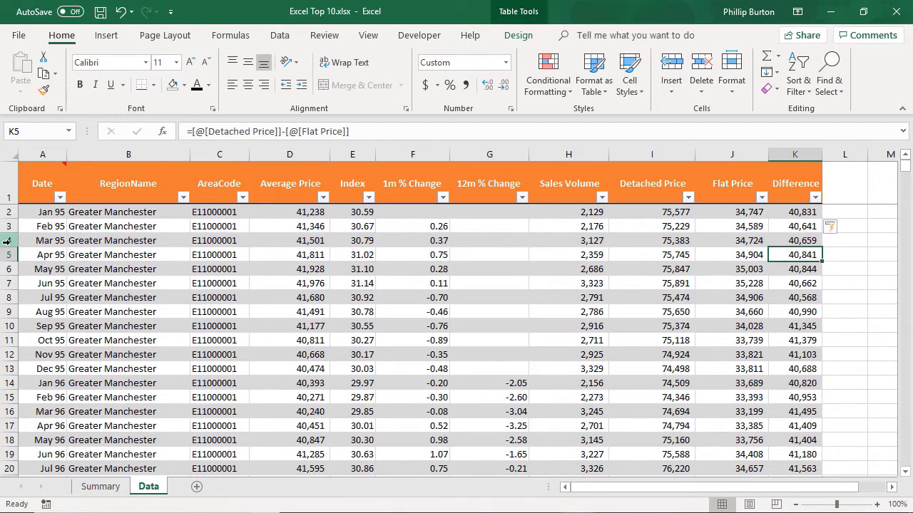
# Insert a blank row in the table directly above the Mar 95 Greater Manchester record.
pyautogui.rightClick(11, 241)
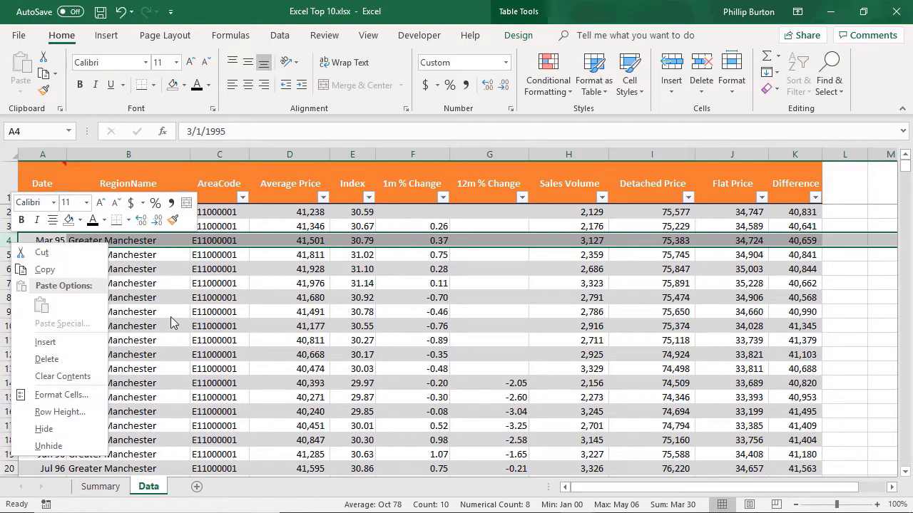
pyautogui.click(82, 344)
pyautogui.click(46, 257)
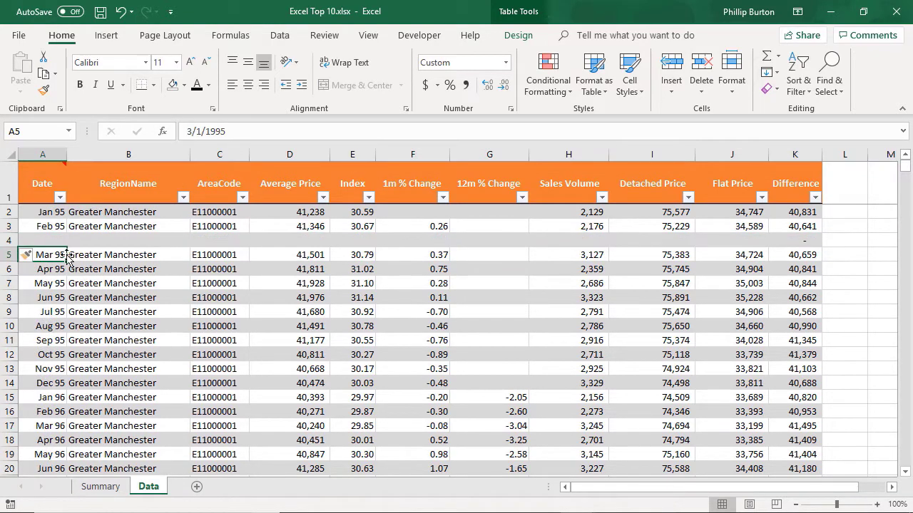
pyautogui.click(174, 251)
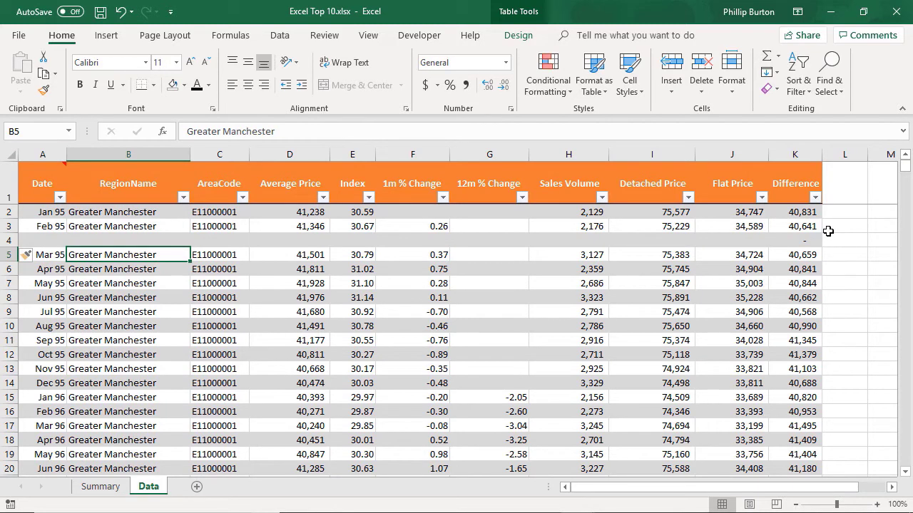
# Resize the table to the range $A$1:$L$1591, extending it by one column and one row.
pyautogui.click(794, 229)
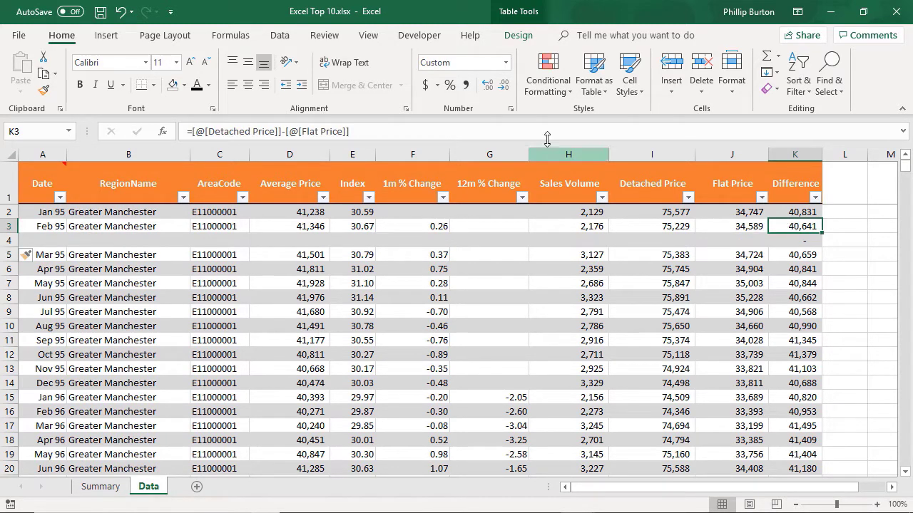
pyautogui.click(528, 42)
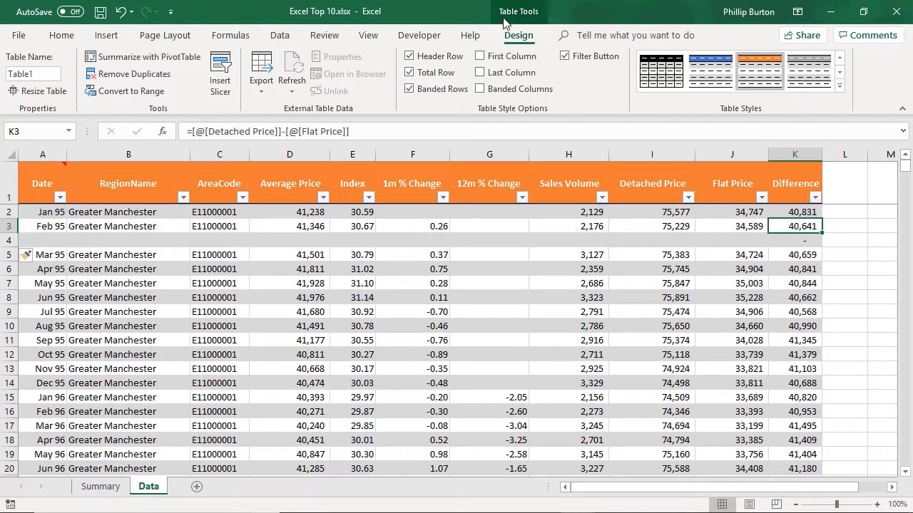
pyautogui.click(54, 91)
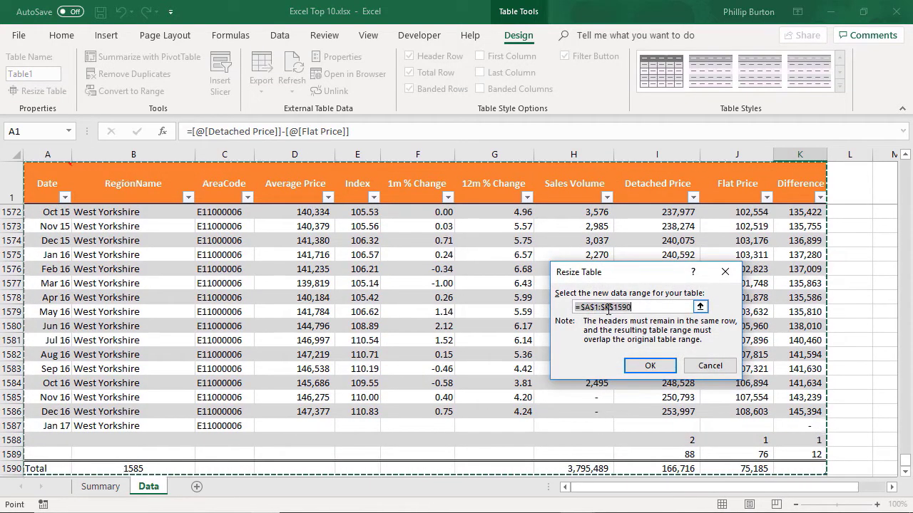
pyautogui.click(607, 307)
pyautogui.press('BackSpace')
pyautogui.write('I')
pyautogui.click(629, 307)
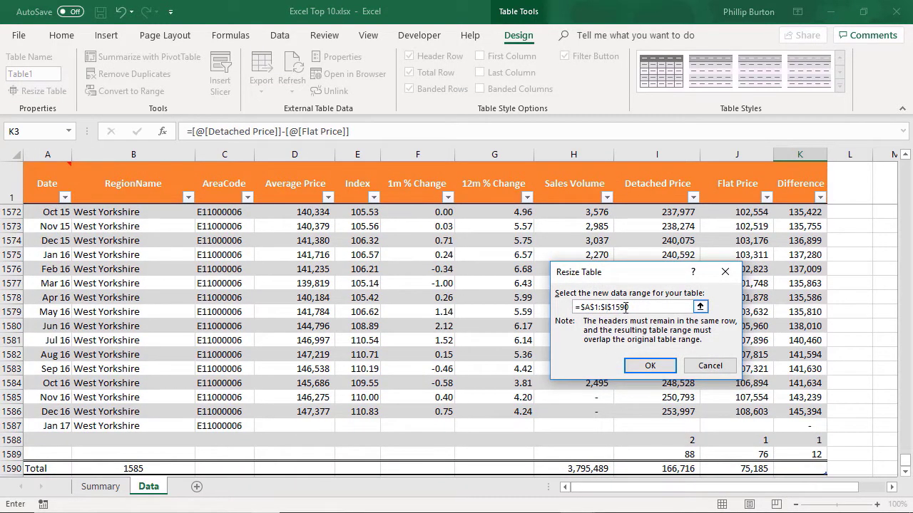
pyautogui.press('BackSpace')
pyautogui.write('1')
pyautogui.click(649, 366)
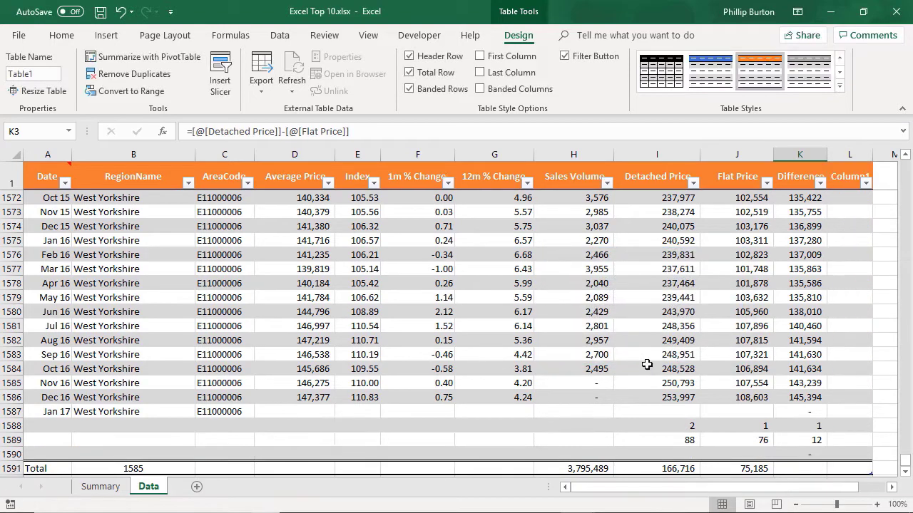
# Convert the whole house price table back to a normal range.
pyautogui.click(905, 472)
pyautogui.moveTo(906, 463); pyautogui.dragTo(905, 163)
pyautogui.click(594, 282)
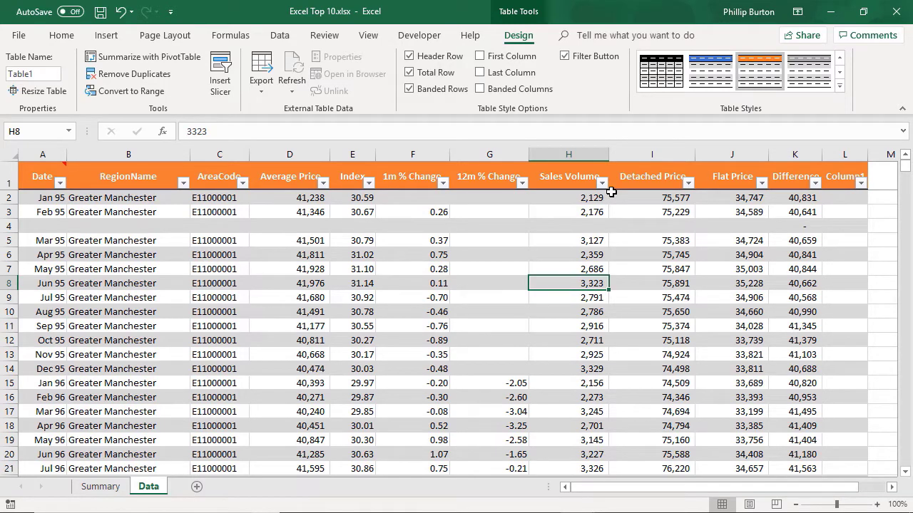
pyautogui.click(152, 95)
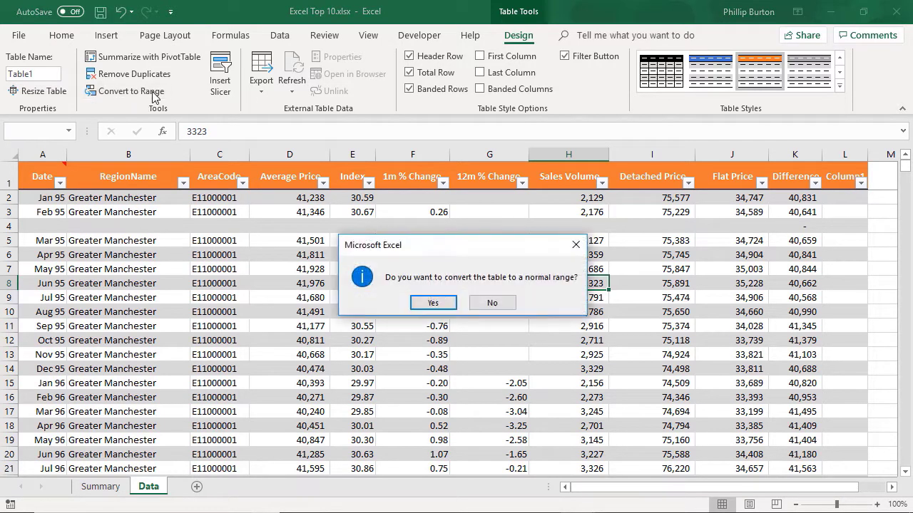
pyautogui.click(440, 313)
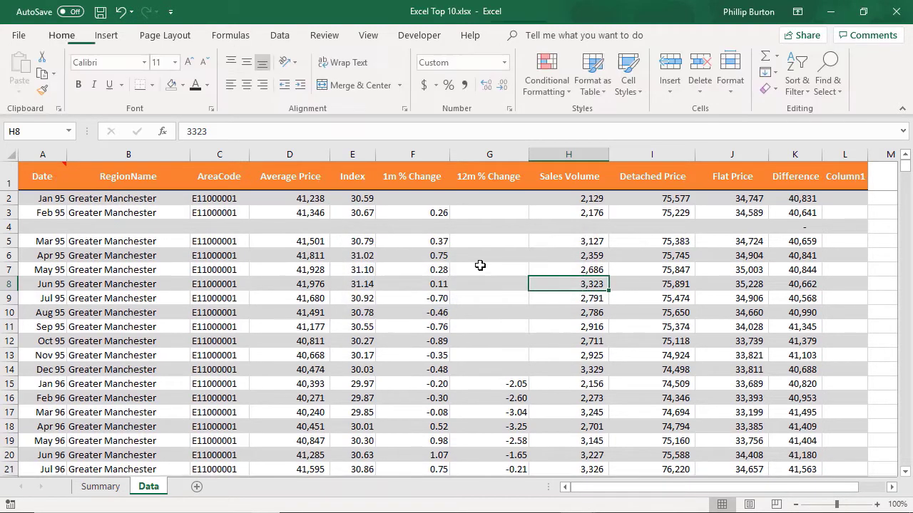
# Check the formulas in the Difference column for the Mar 95 and May 95 records of the converted range.
pyautogui.click(553, 199)
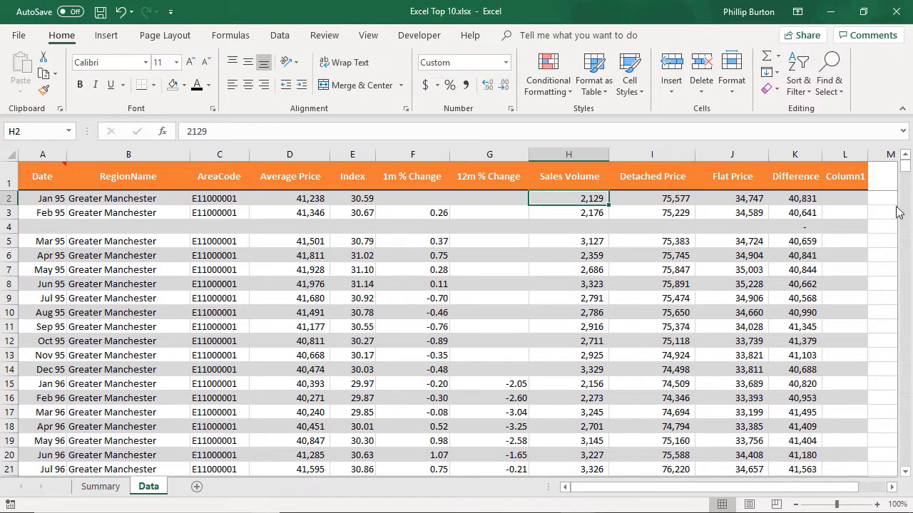
pyautogui.click(801, 241)
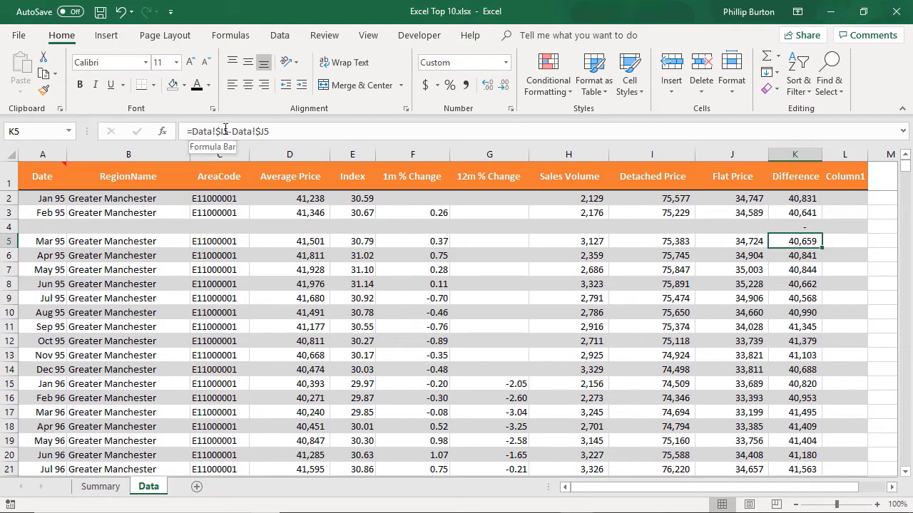
pyautogui.click(783, 266)
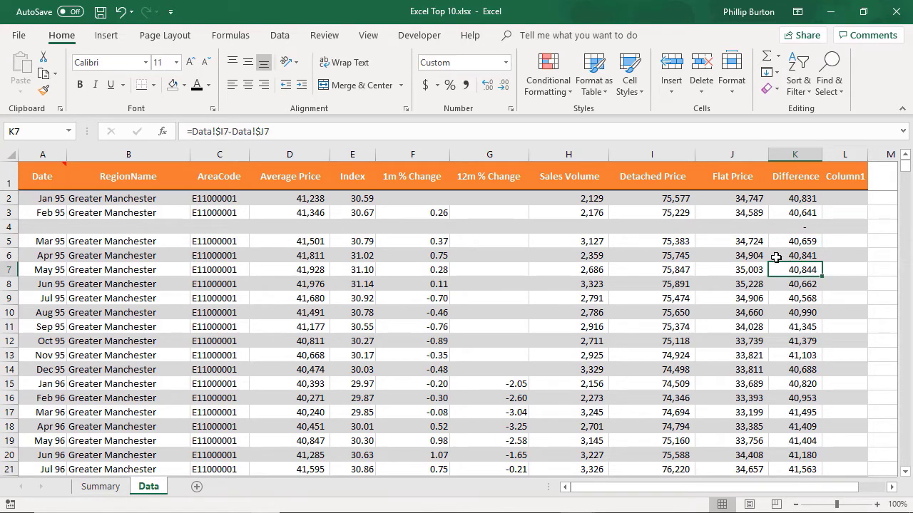